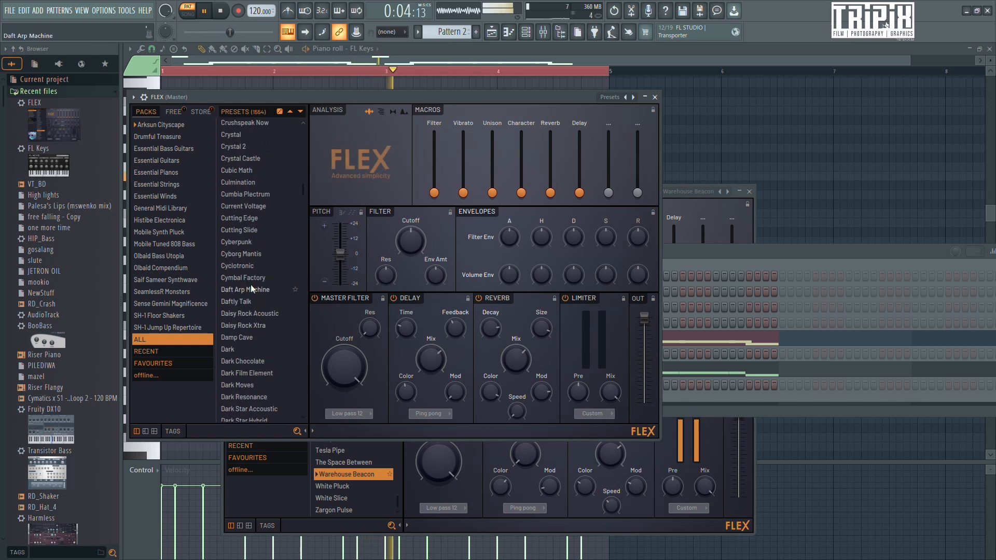
Load the 808 Clean preset from the full preset list in the new FLEX instance
scroll(250, 284, up, 15)
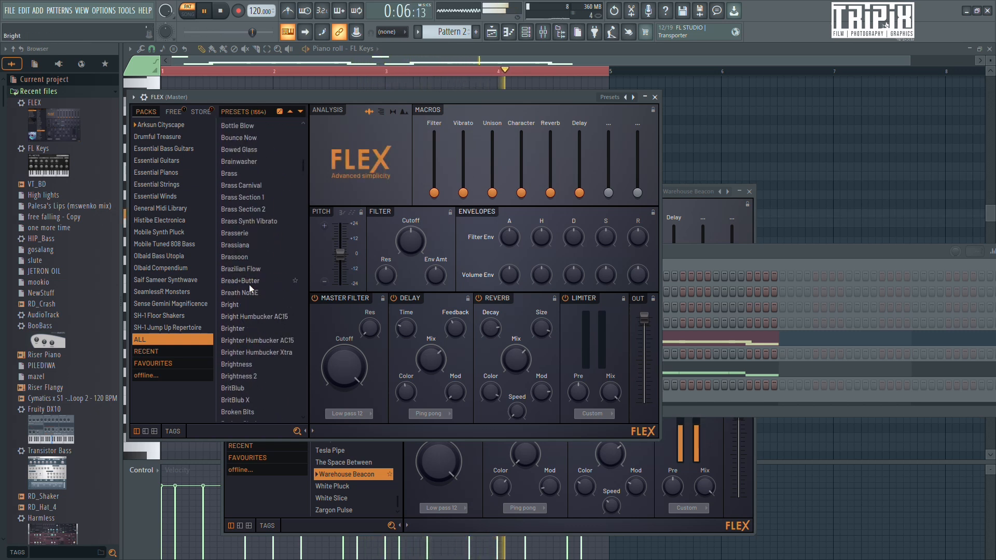
scroll(233, 308, up, 10)
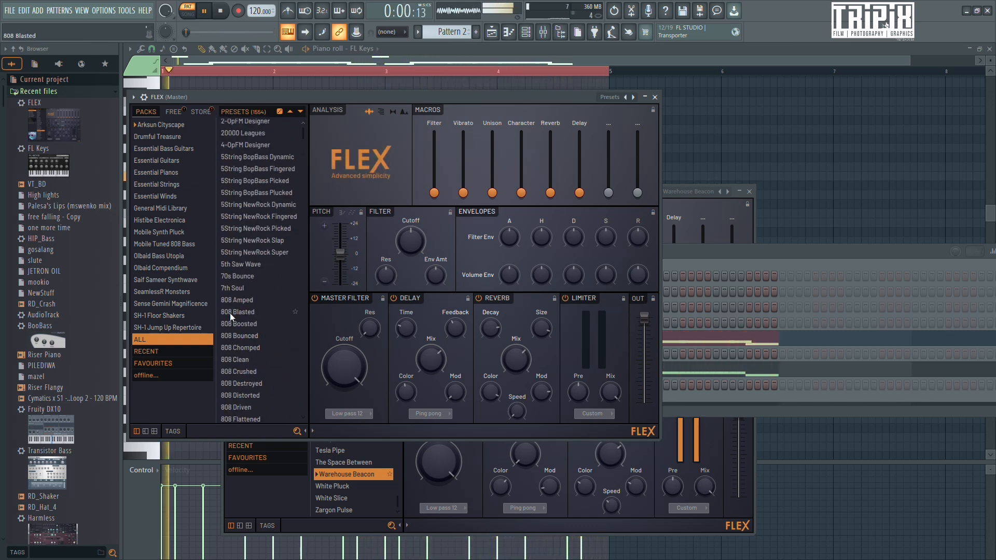
click(245, 375)
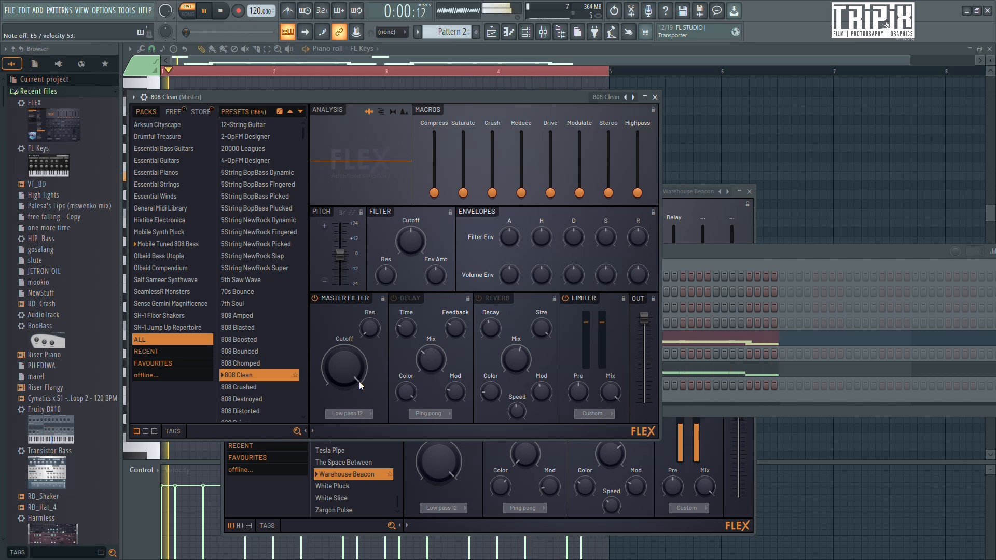
Draw two short B6 notes on beats 1 and 2 of bar 1 for the 808 Clean channel
click(757, 255)
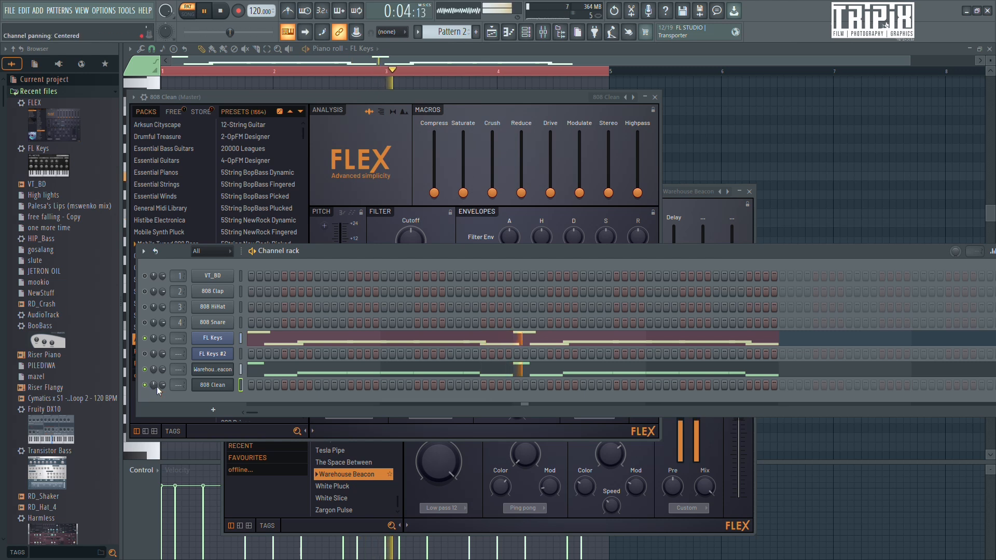
key(F7)
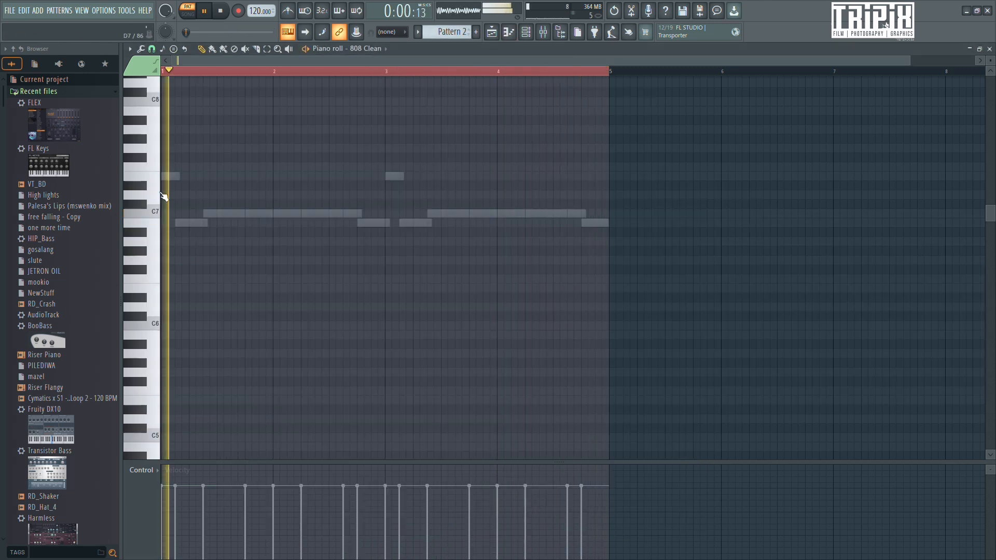
click(166, 167)
drag(130, 173, 104, 224)
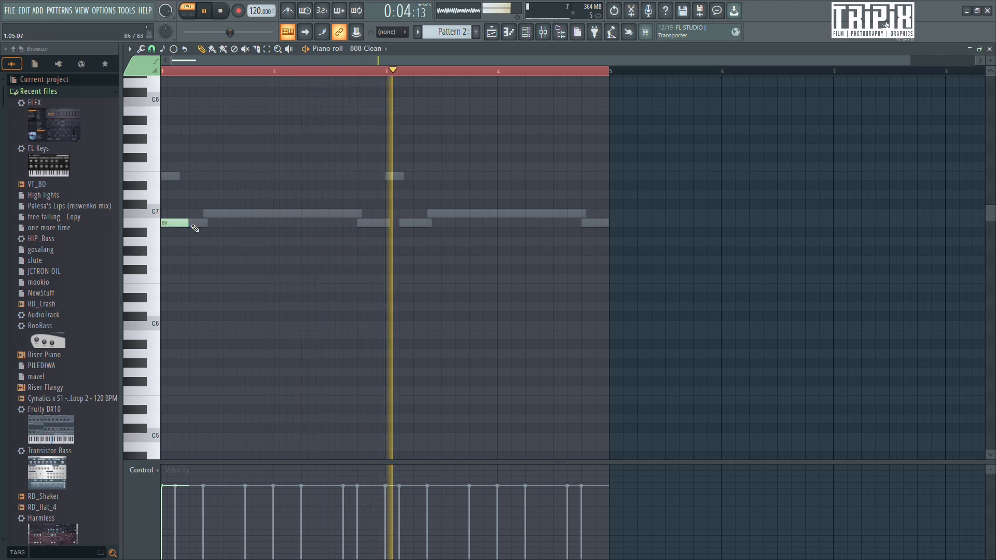
drag(194, 228, 188, 228)
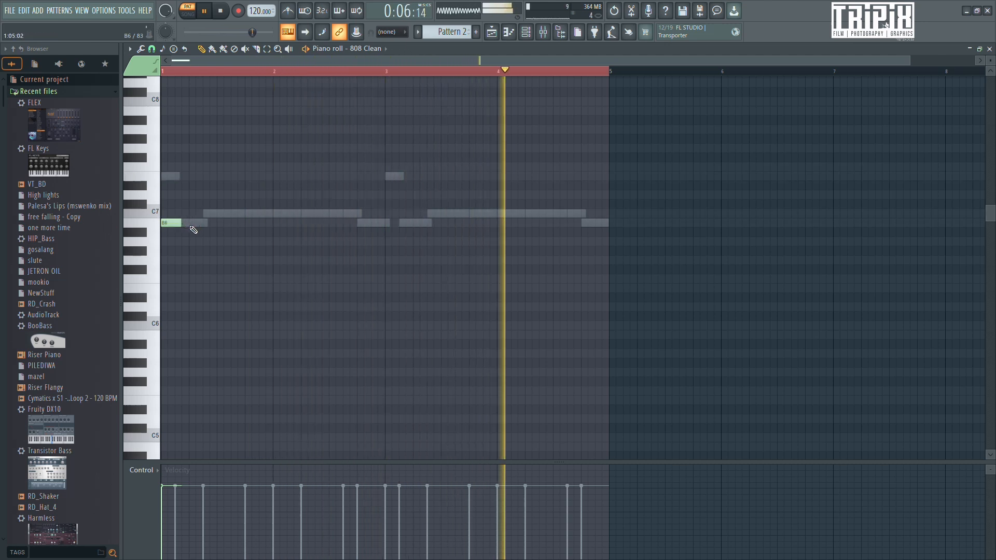
click(194, 223)
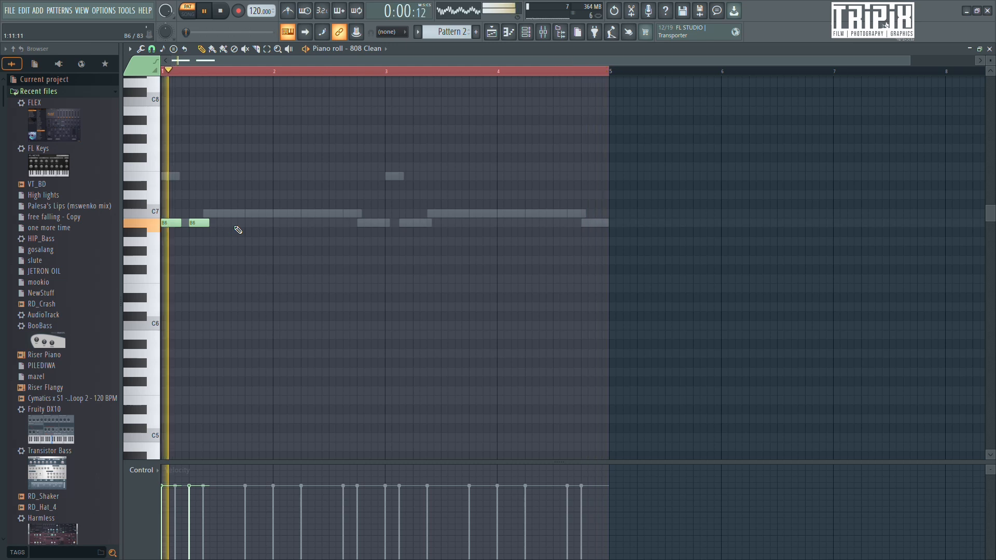
Transpose both bass notes down two octaves to B4 and lengthen them so they fill bar 1 without a gap
key(ctrl+Down)
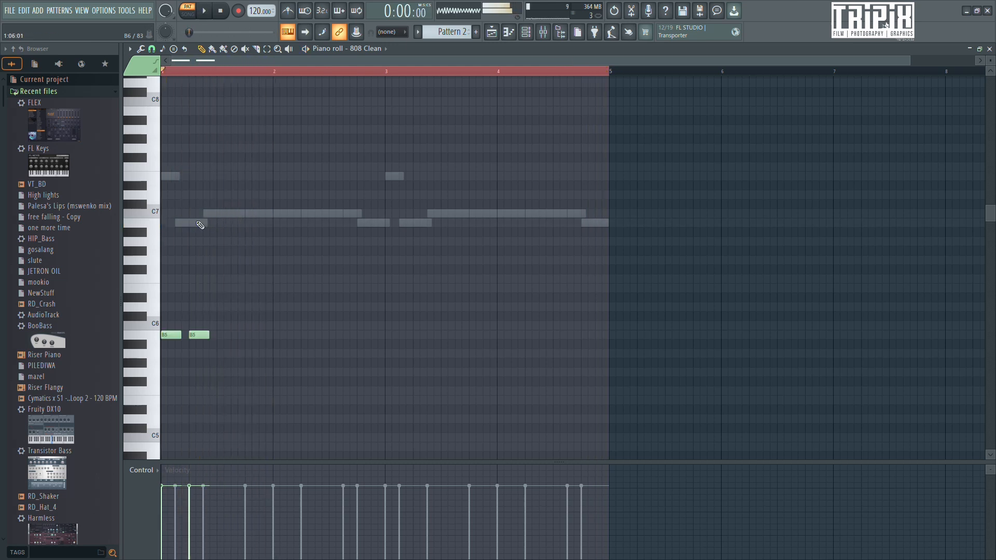
key(ctrl+Down)
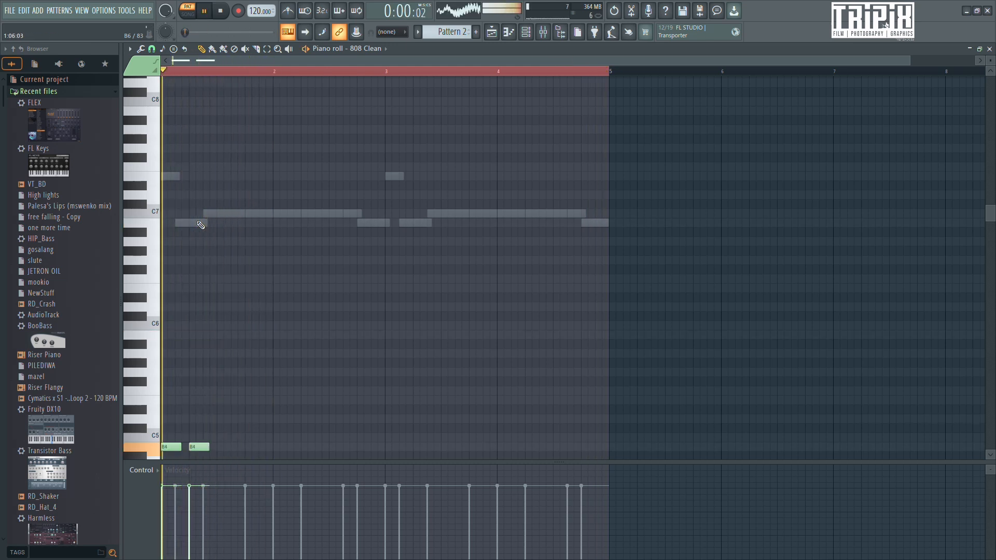
drag(202, 451, 274, 447)
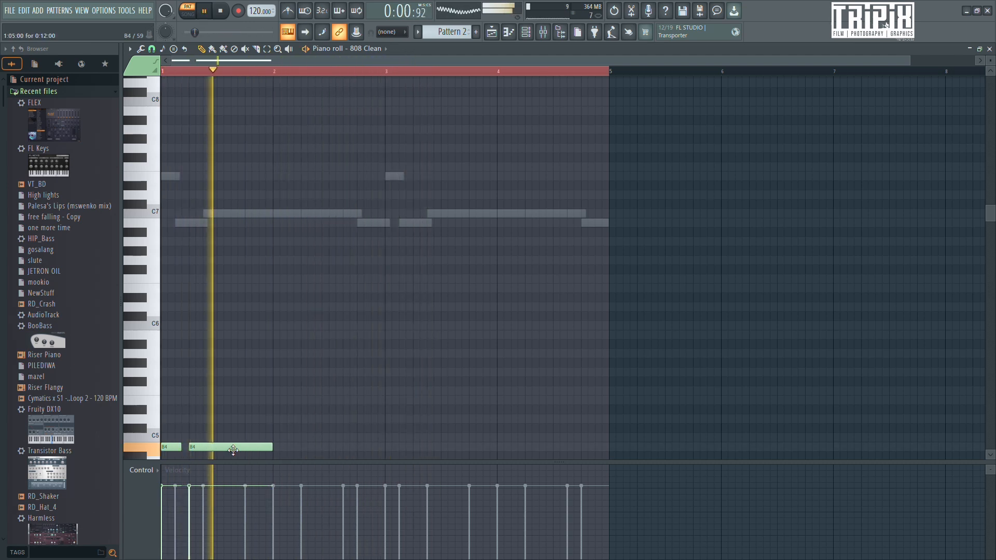
drag(182, 448, 207, 451)
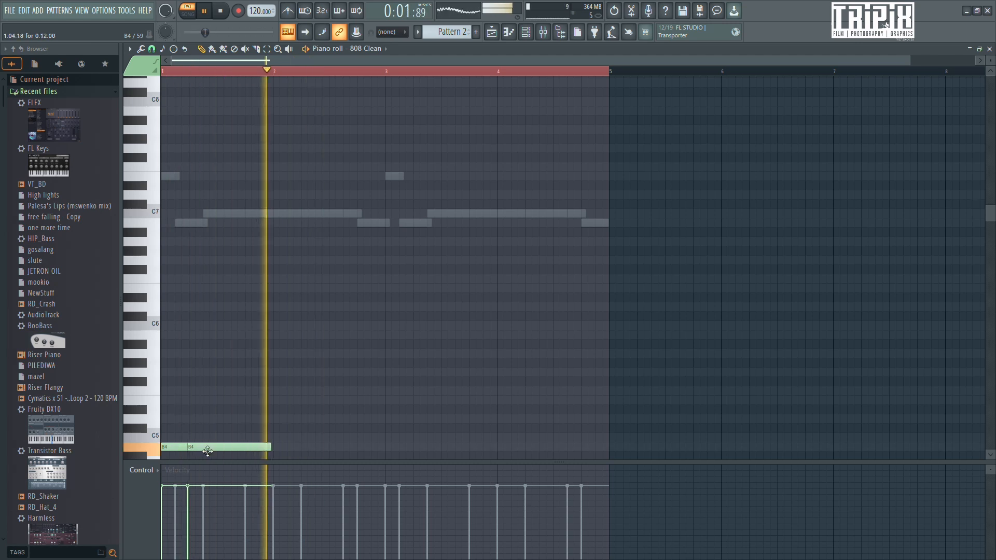
key(space)
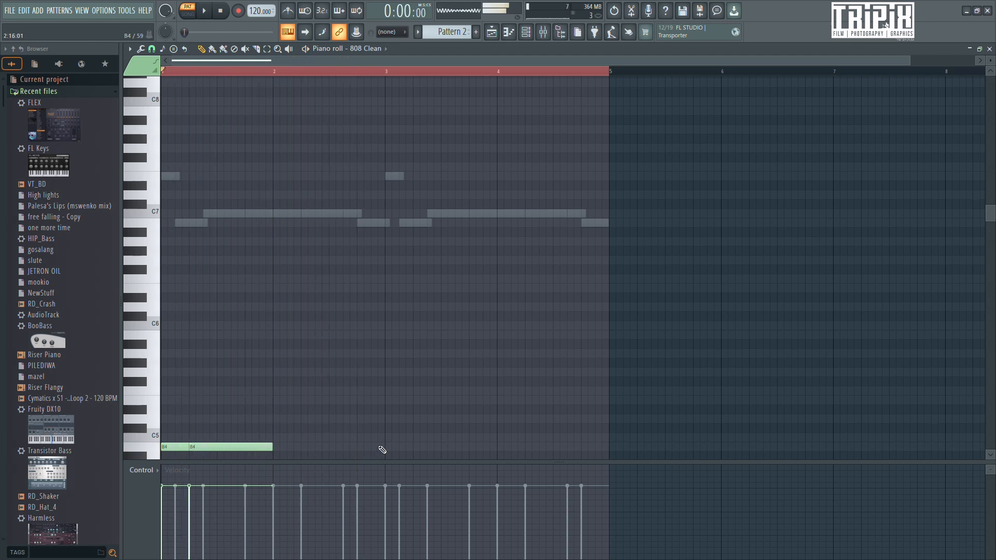
Try a third bass note around bars 2 and 3 on D4 and B4, and clear all notes from 808 Clean
scroll(379, 446, down, 2)
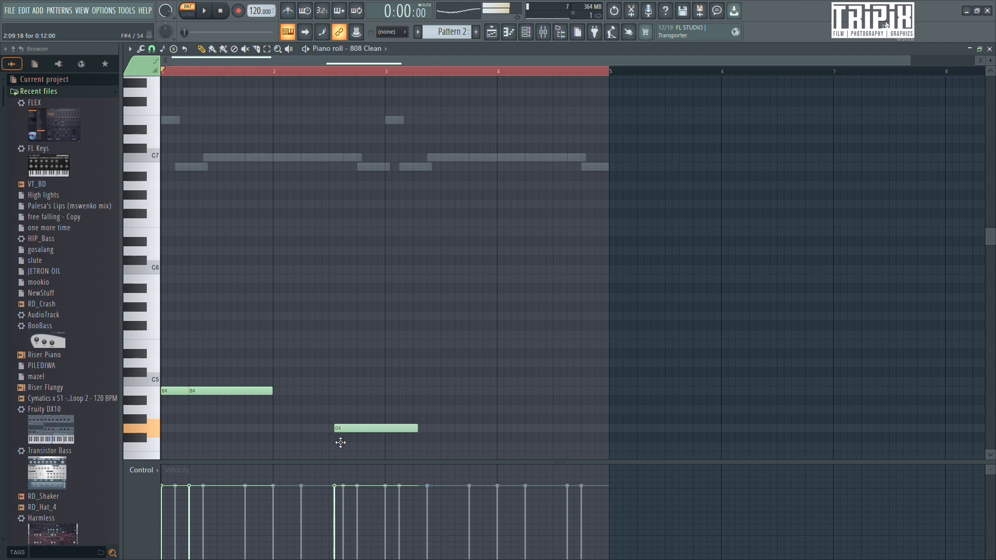
drag(341, 442, 396, 444)
key(space)
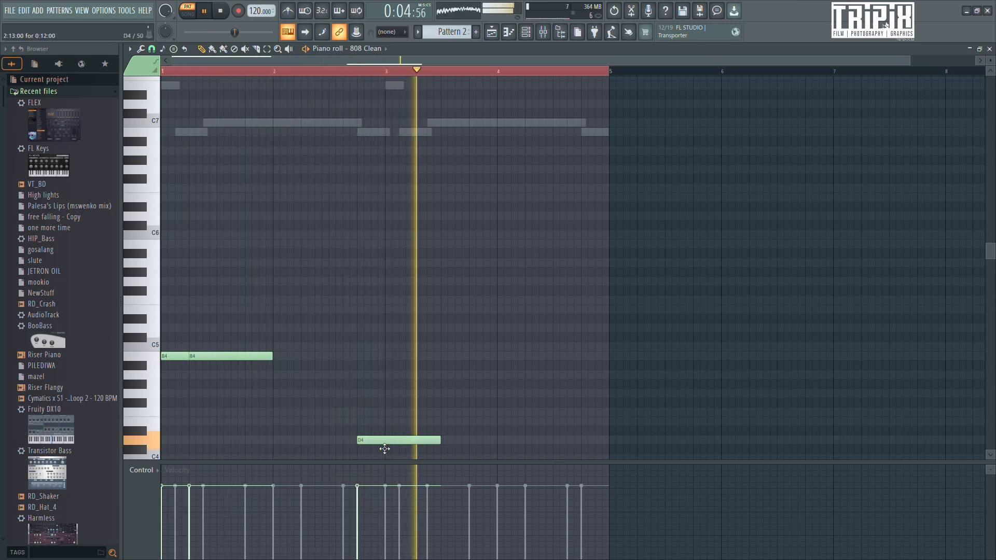
drag(396, 445, 415, 359)
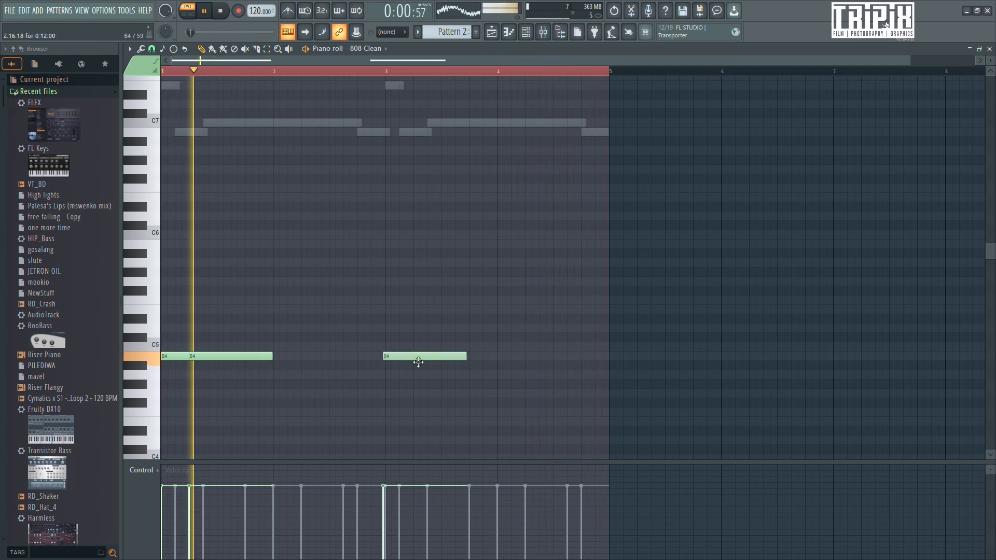
key(ctrl+z)
scroll(270, 321, down, 2)
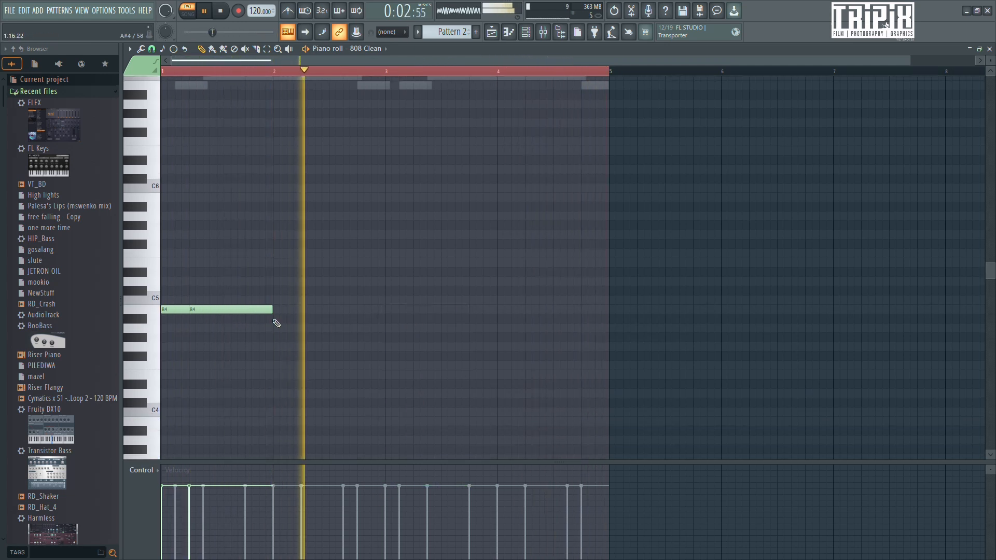
right_click(267, 310)
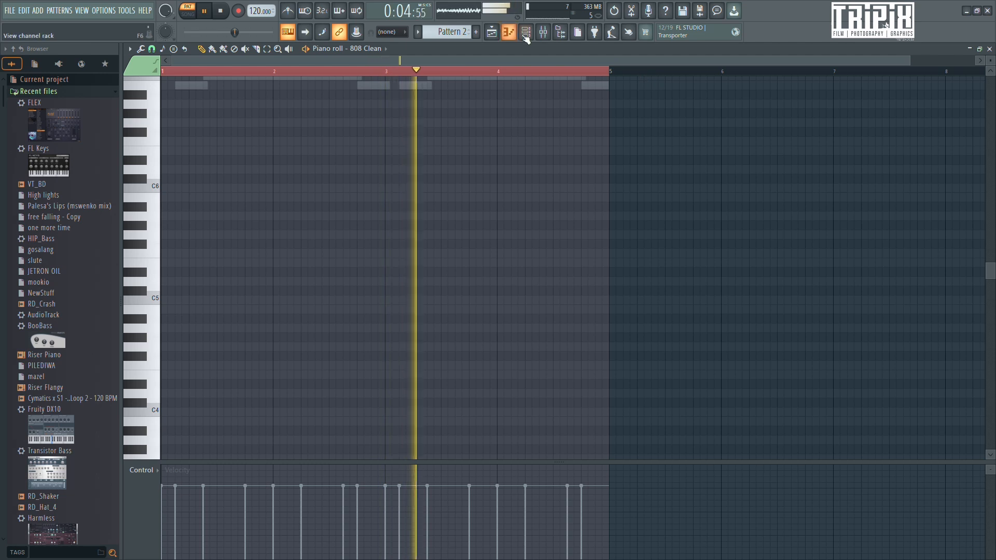
Program VT_BD kicks on steps 1, 25 and 27, and 808 Clap hits on steps 9 and 11
key(F6)
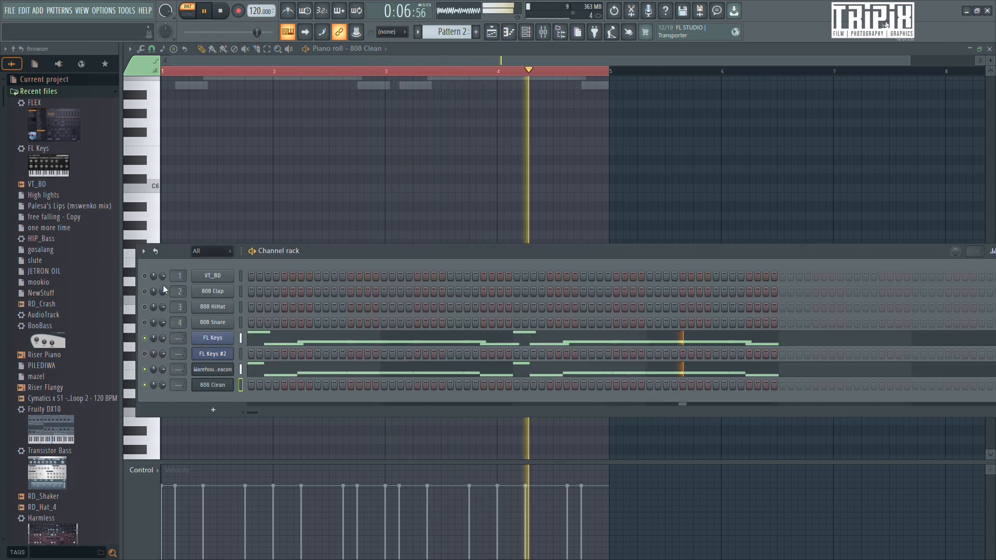
click(251, 276)
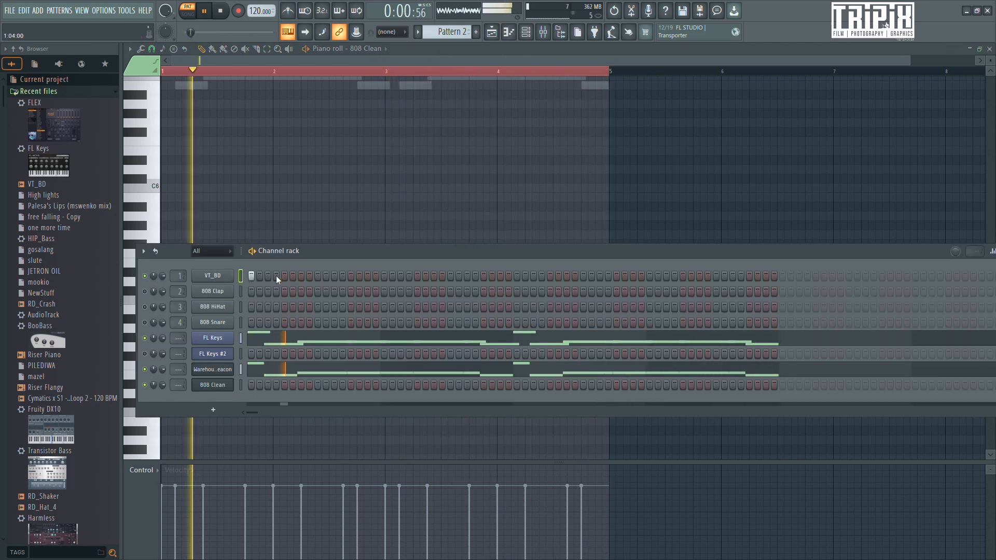
click(317, 291)
click(334, 291)
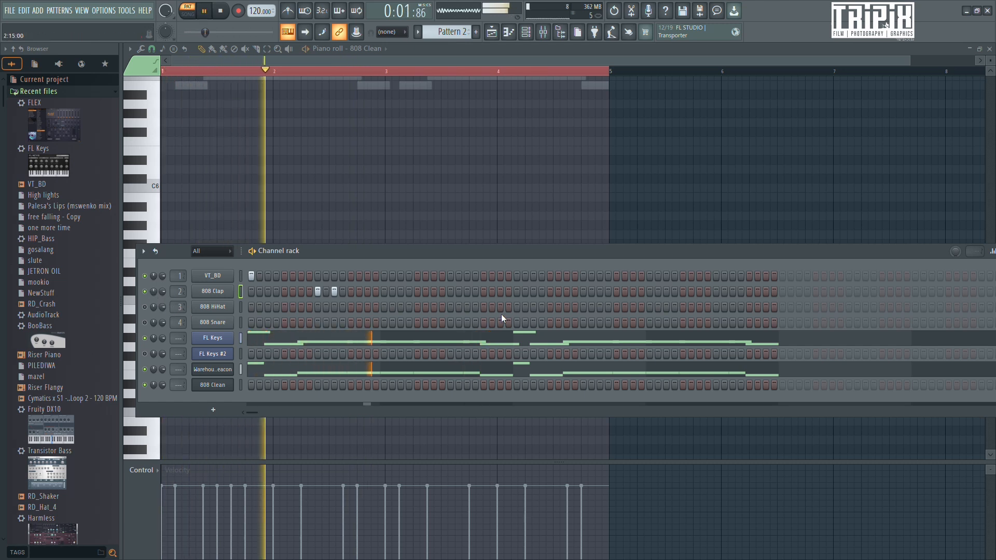
click(450, 276)
click(467, 276)
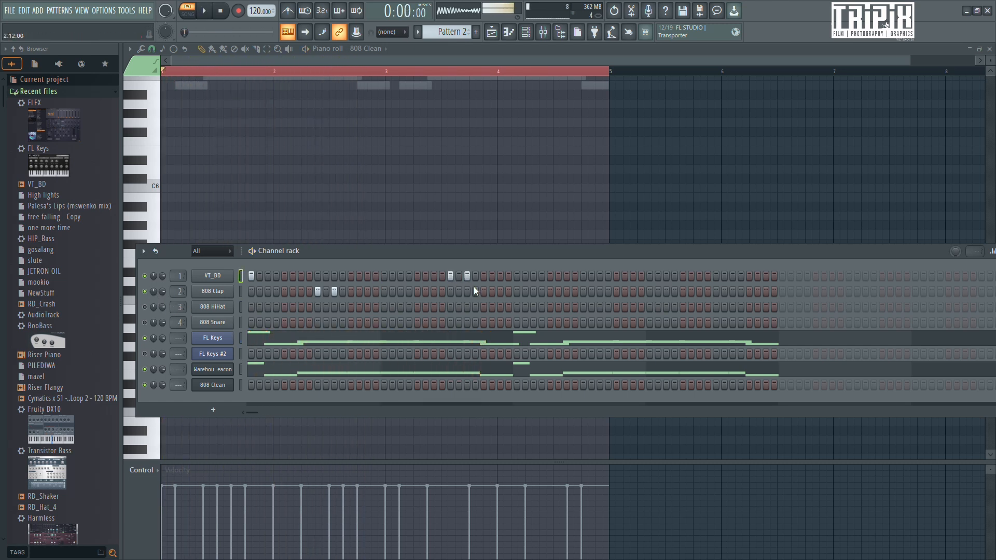
Try extra 808 Clap hits on steps 33, 35 and 37, and remove them again
click(517, 291)
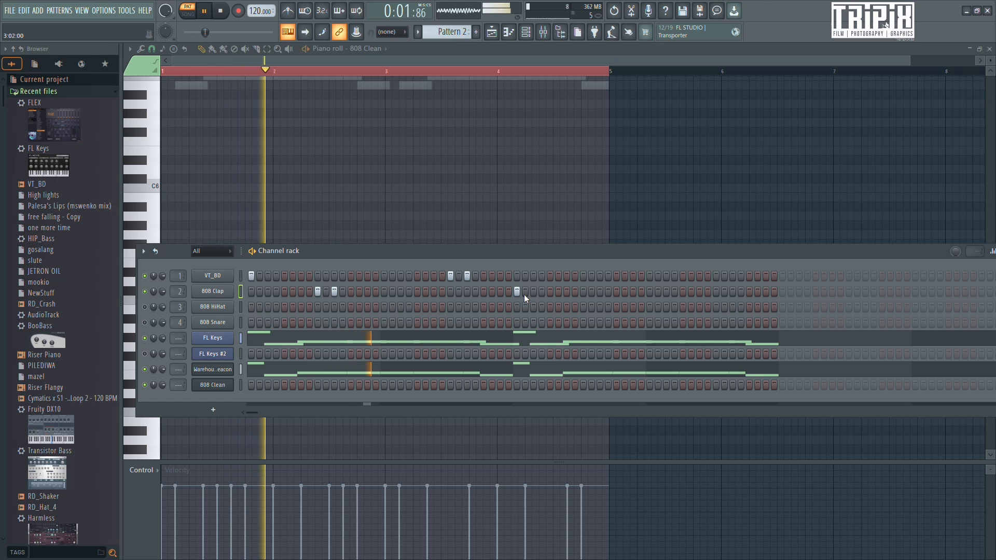
click(533, 292)
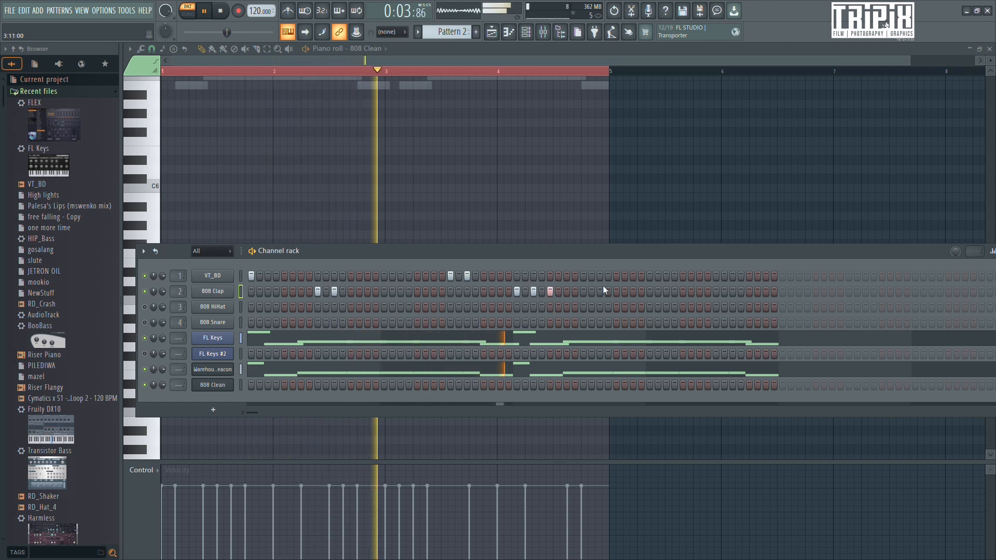
right_click(533, 291)
right_click(517, 291)
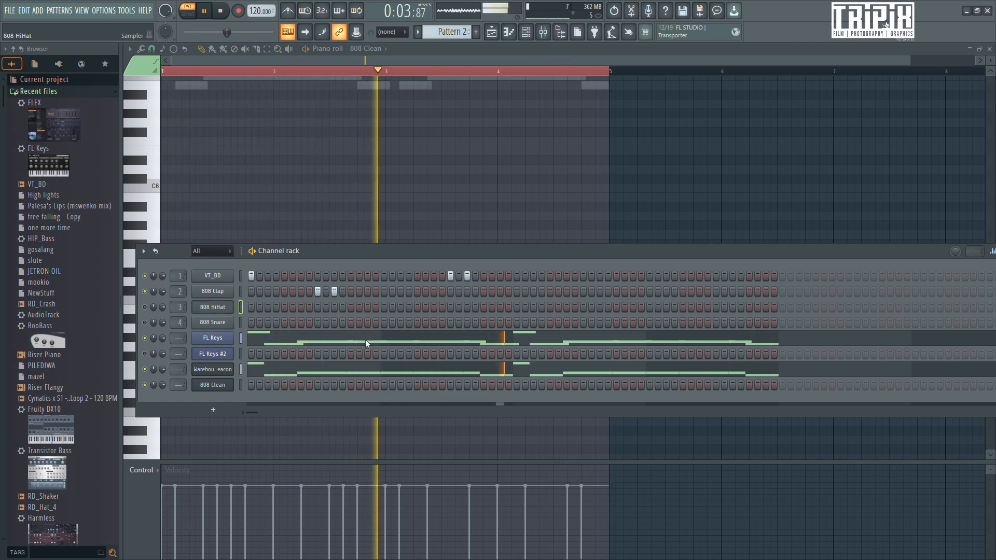
Fill 808 HiHat with a hit on every second step and add extra hits on steps 14, 16, 32, 48 and 64
click(371, 308)
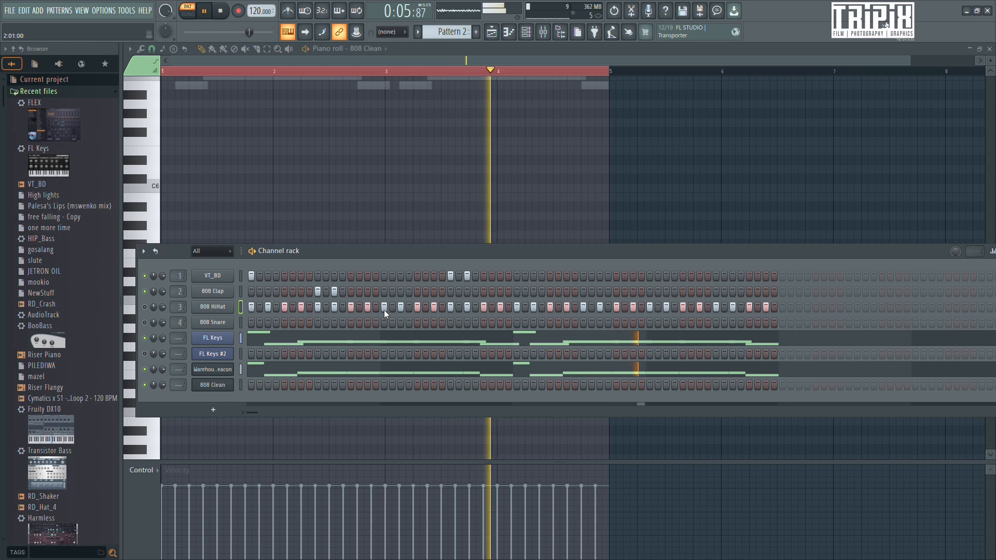
click(375, 306)
click(359, 306)
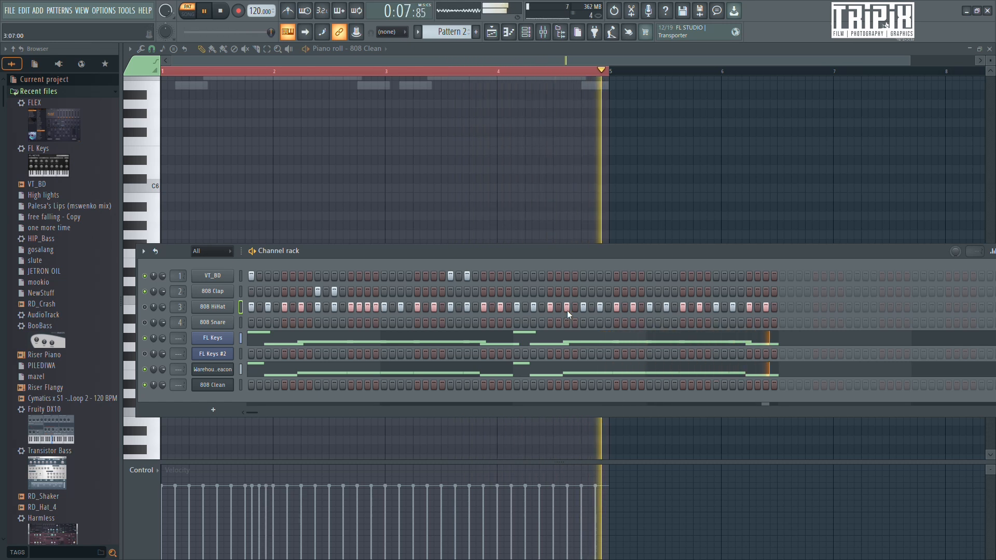
click(507, 306)
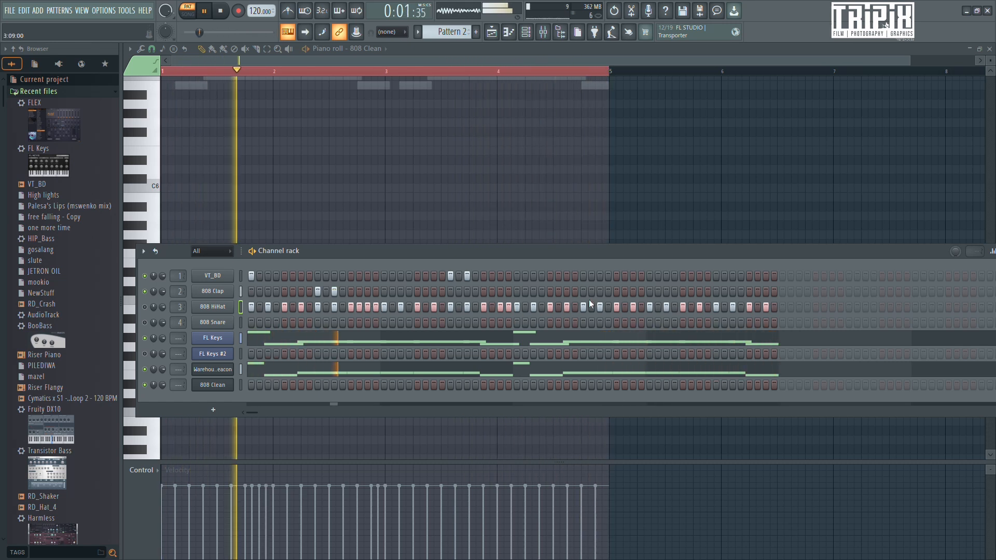
click(642, 306)
click(773, 307)
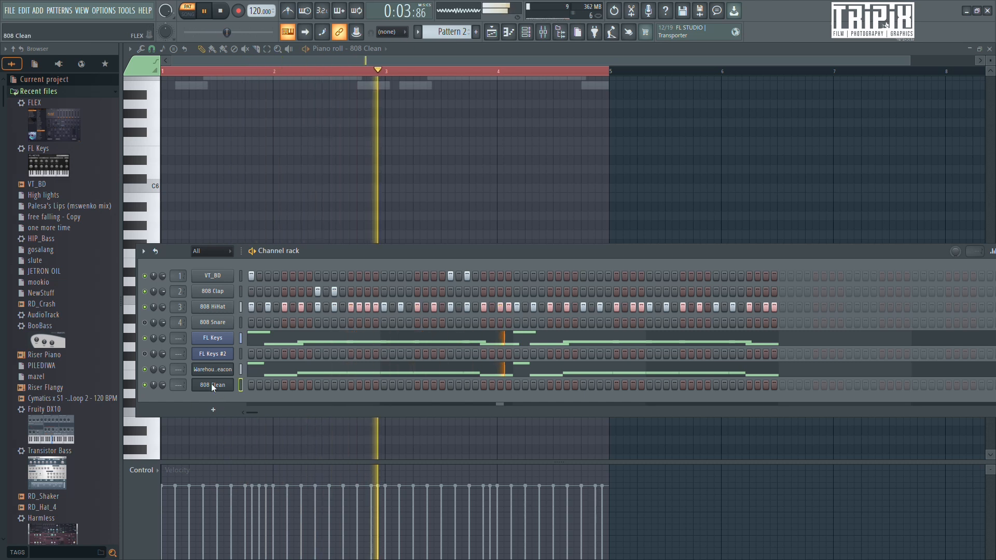
Try a 12-step note at the start of bar 1 for 808 Clean, lowered from C5 to G#4, and delete it
click(213, 383)
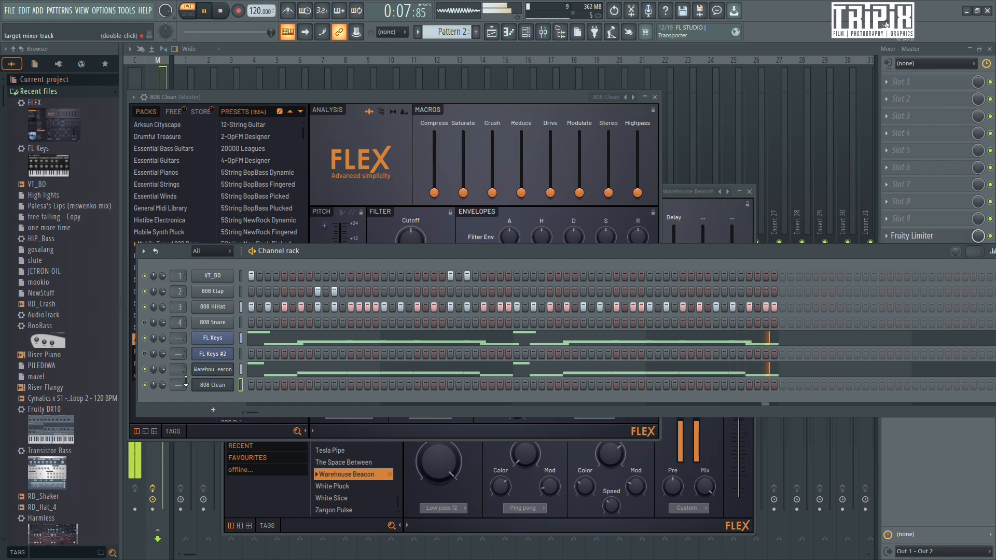
key(F7)
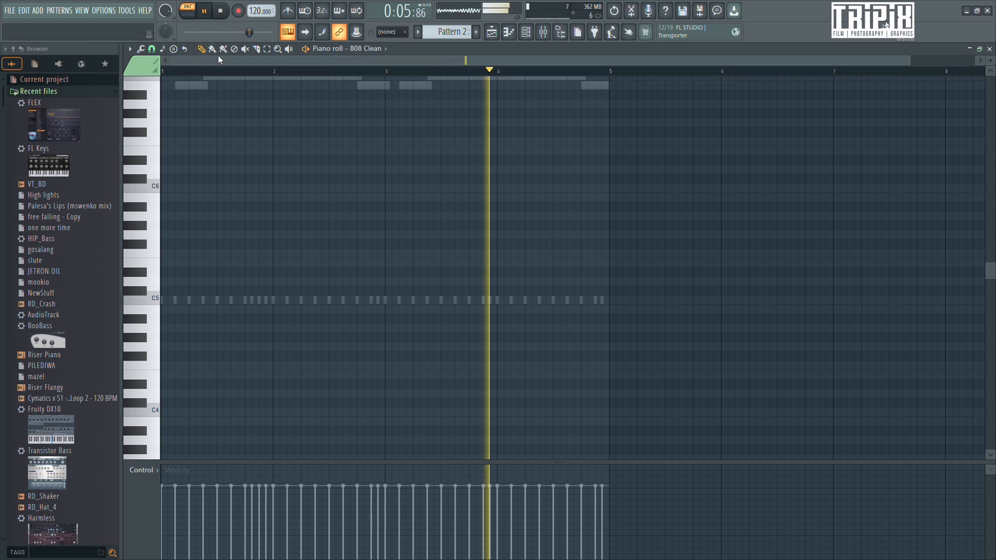
click(171, 299)
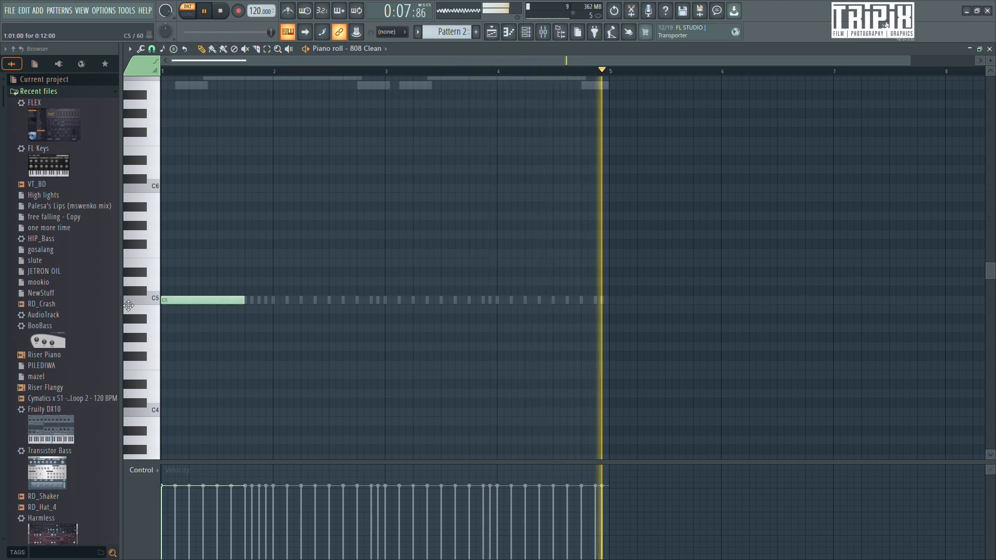
drag(171, 299, 116, 348)
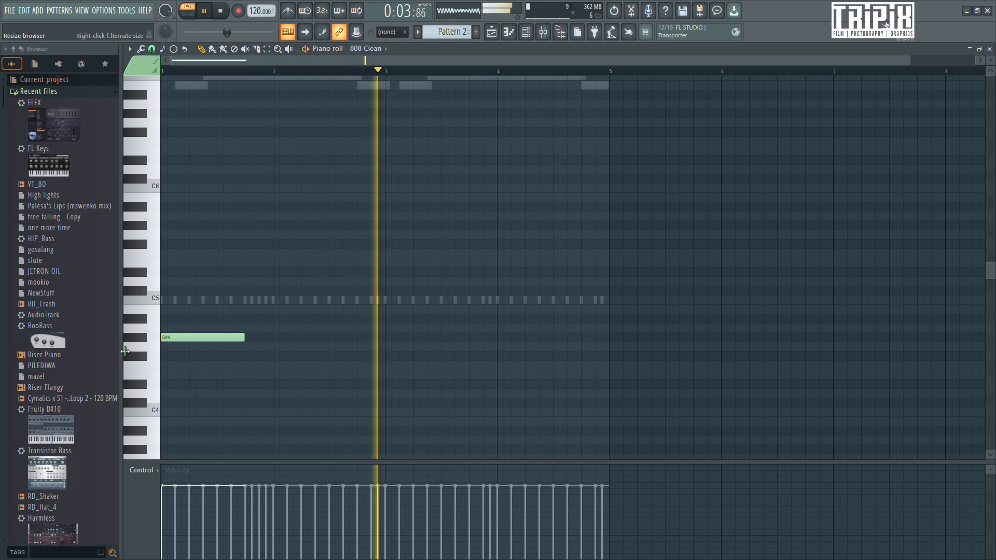
click(125, 340)
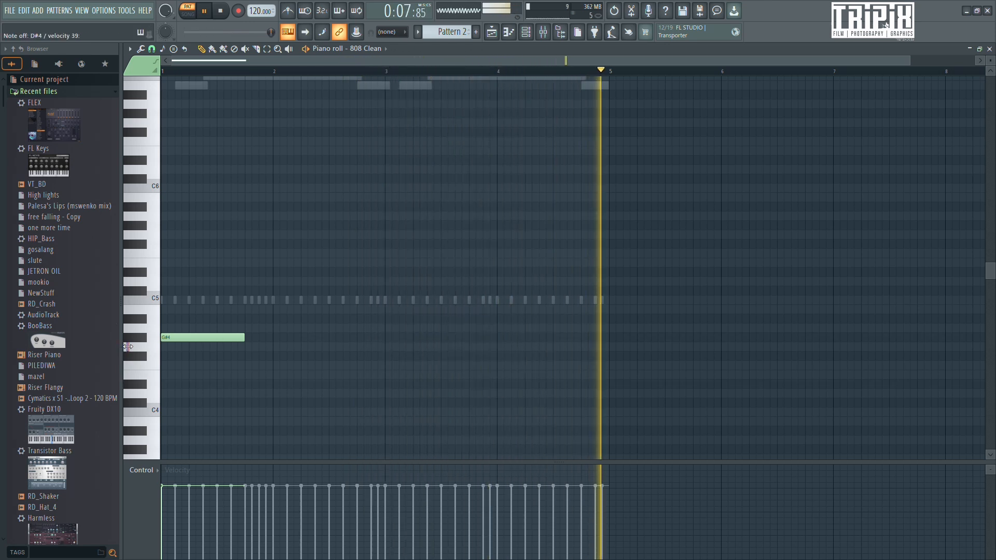
right_click(175, 337)
Add 808 Clap hits on steps 33, 57 and 59, and a VT_BD kick on step 49
click(543, 33)
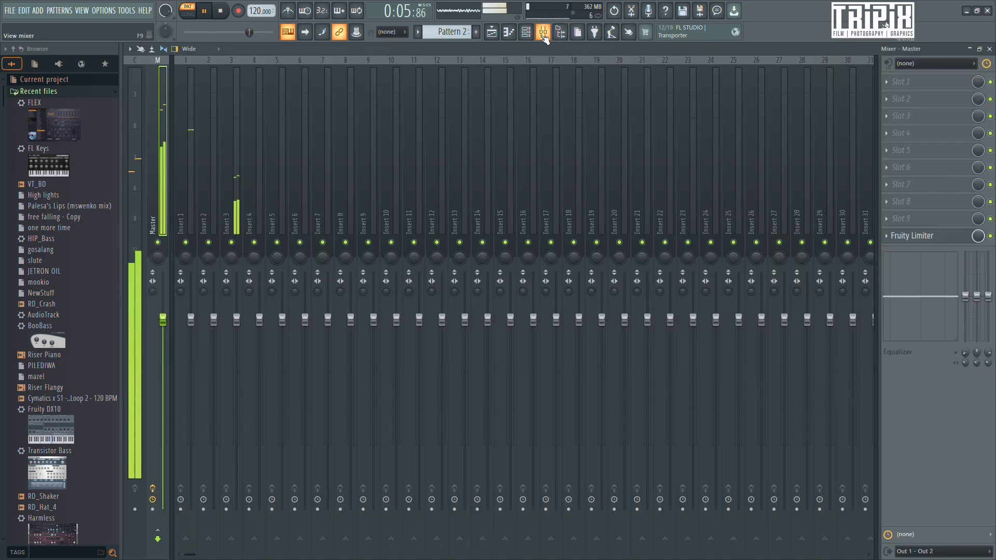
click(525, 33)
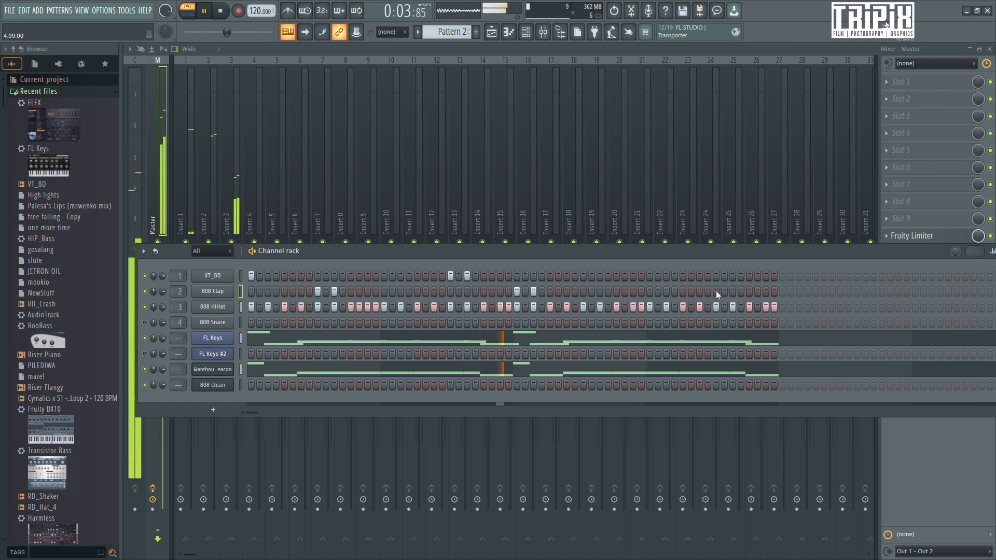
click(732, 292)
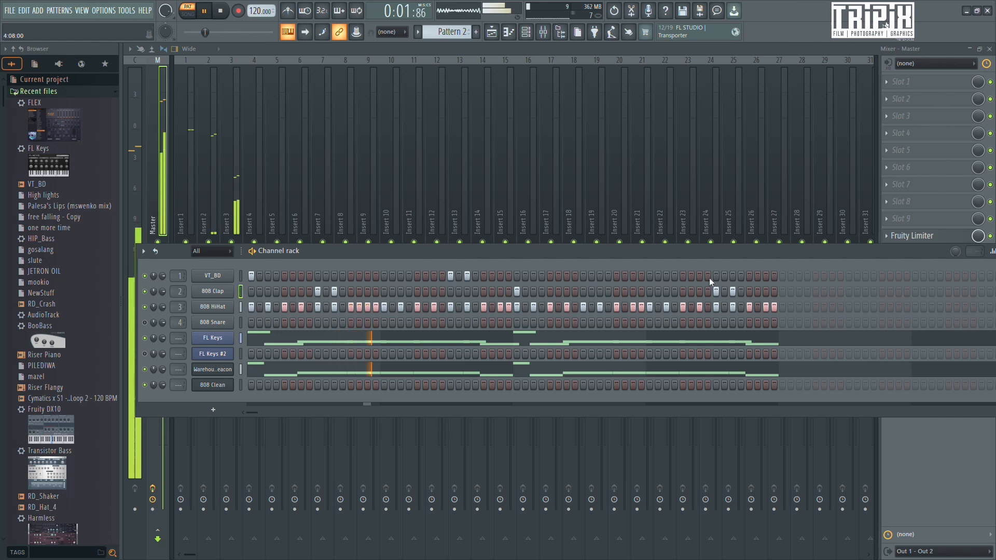
click(582, 276)
click(582, 276)
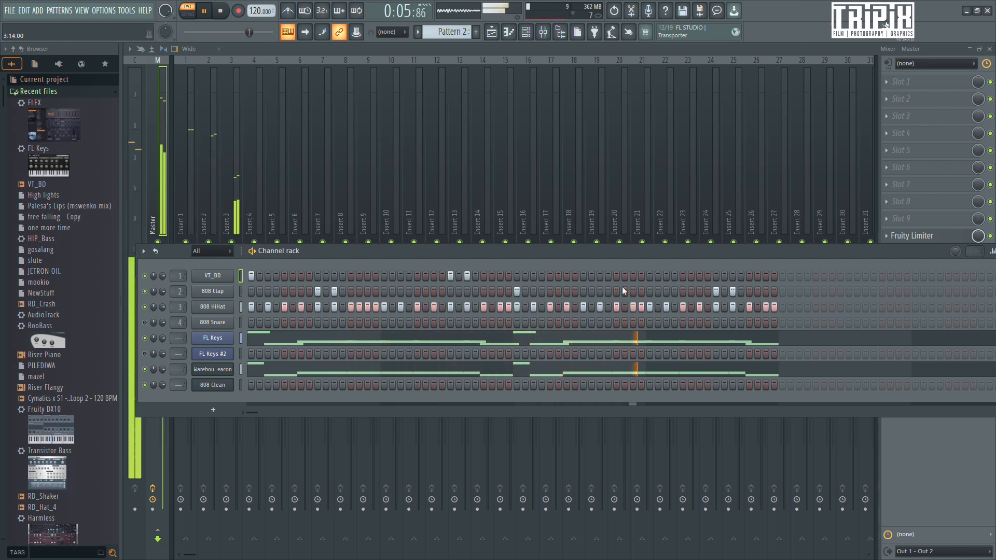
click(648, 276)
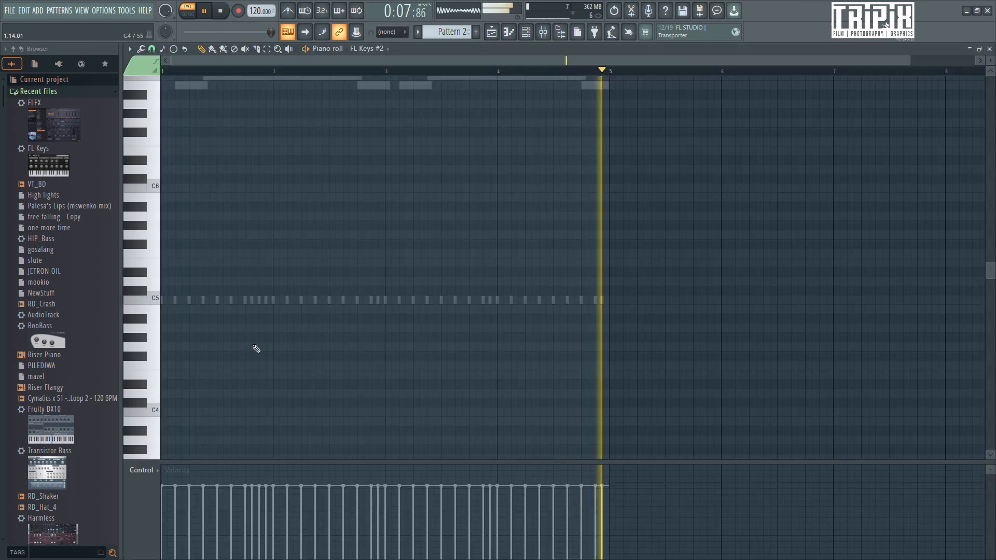
Add two consecutive A3 notes to FL Keys #2, starting at bars 1 and 3 and each two bars long
scroll(207, 280, up, 3)
scroll(167, 210, up, 2)
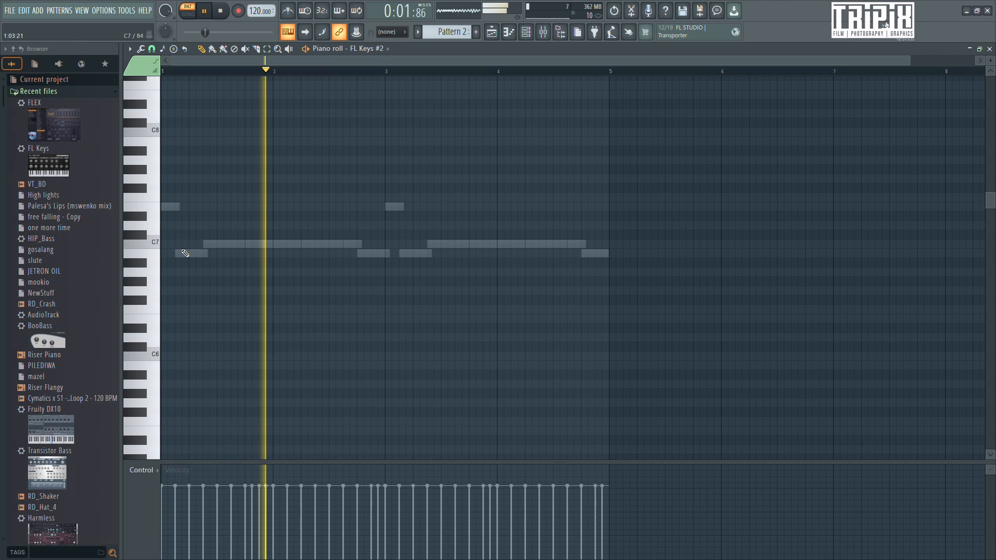
scroll(289, 311, up, 6)
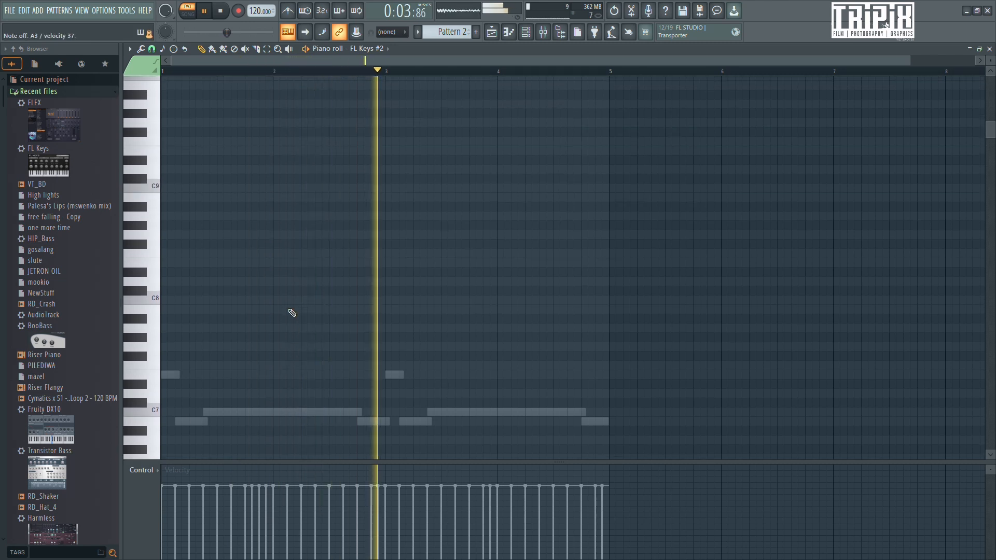
scroll(289, 311, up, 2)
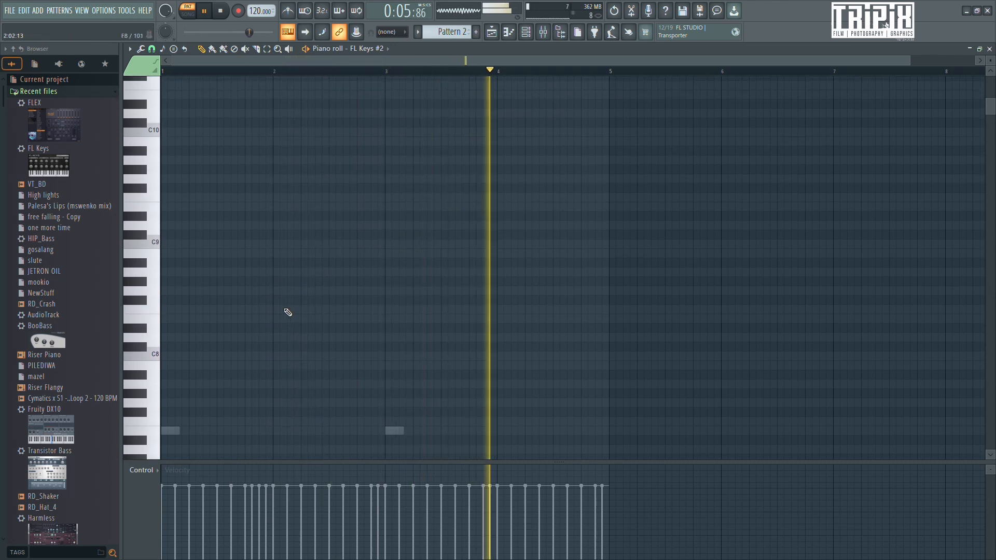
scroll(287, 312, down, 20)
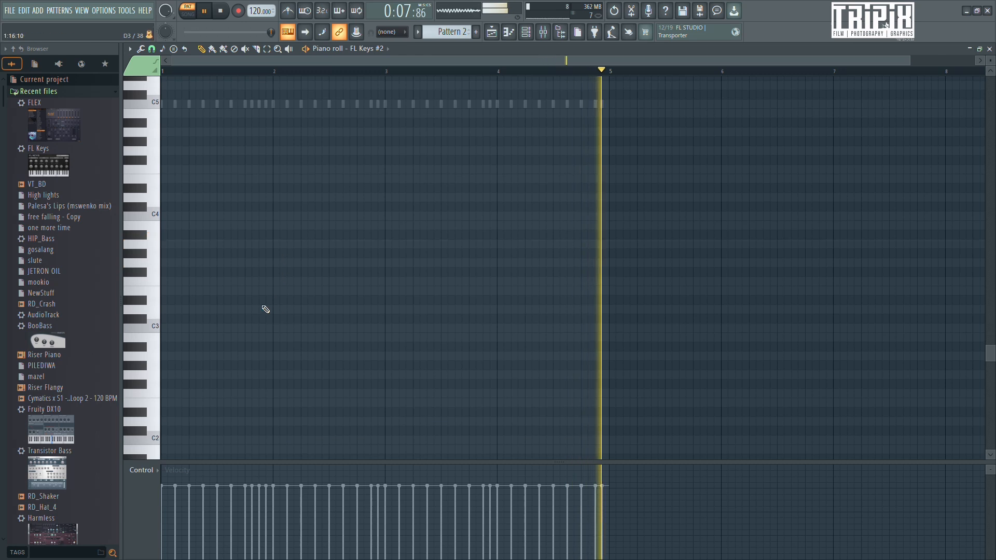
drag(197, 245, 106, 249)
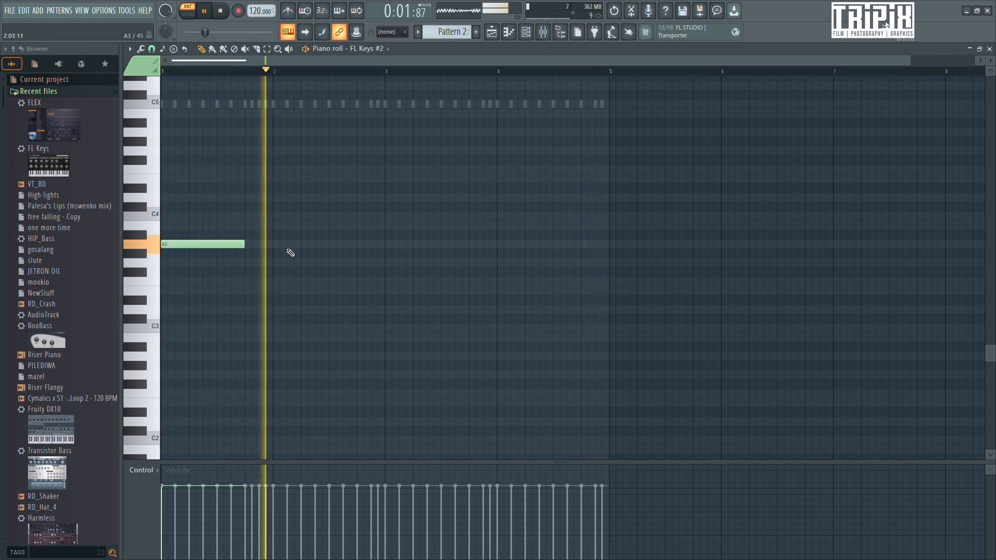
click(390, 246)
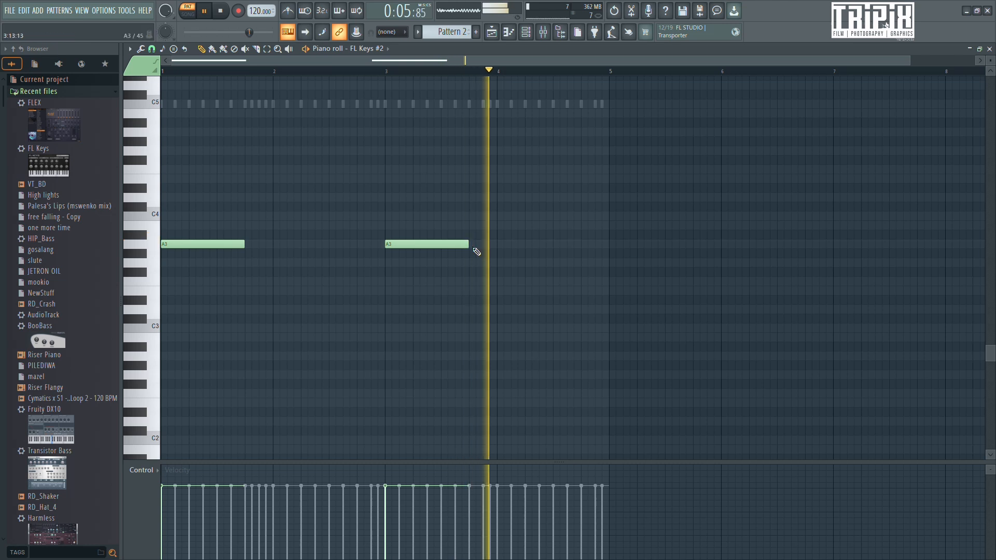
drag(480, 248, 615, 251)
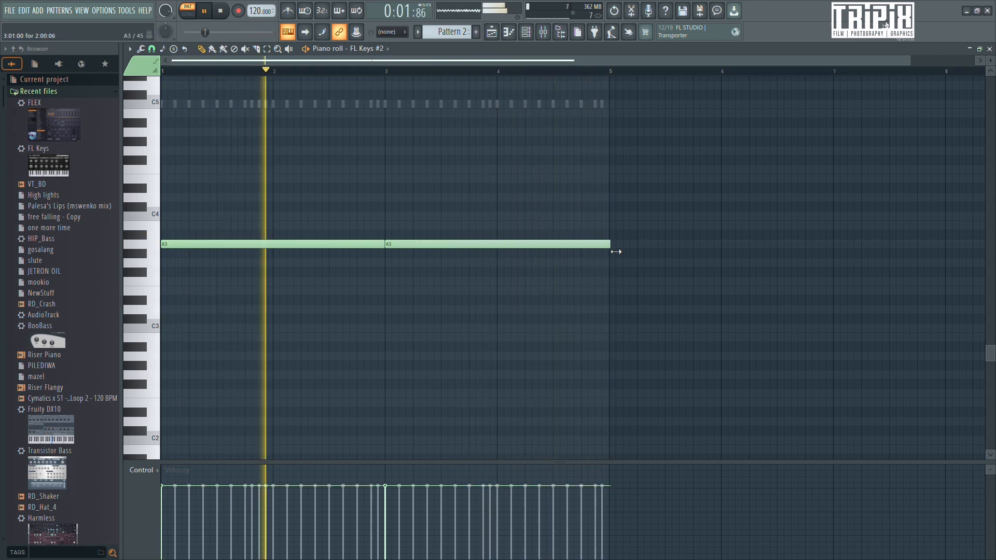
Program 808 Snare hits on steps 12, 15, 16, 33, 36, 44, 50, 56, 59, 63 and 64
click(525, 32)
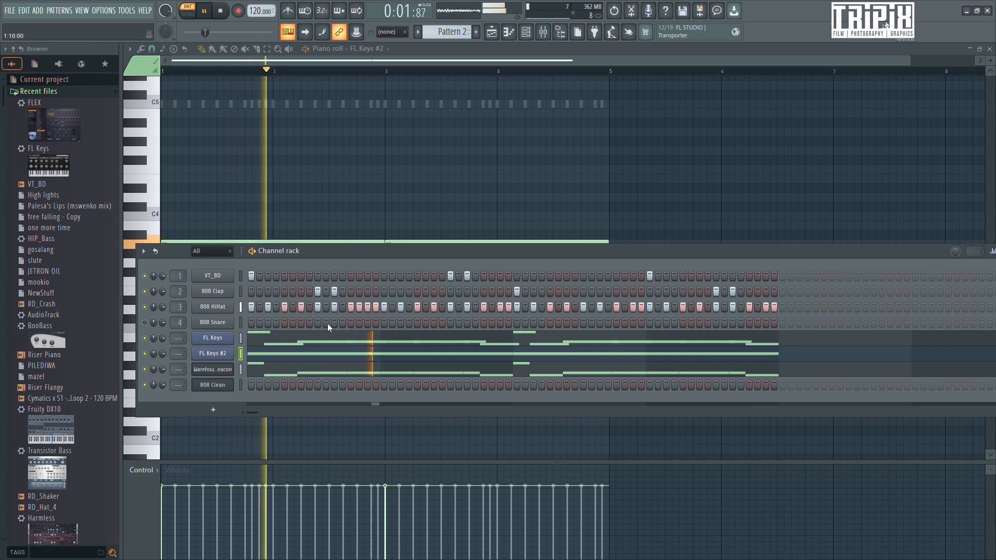
click(375, 322)
click(367, 322)
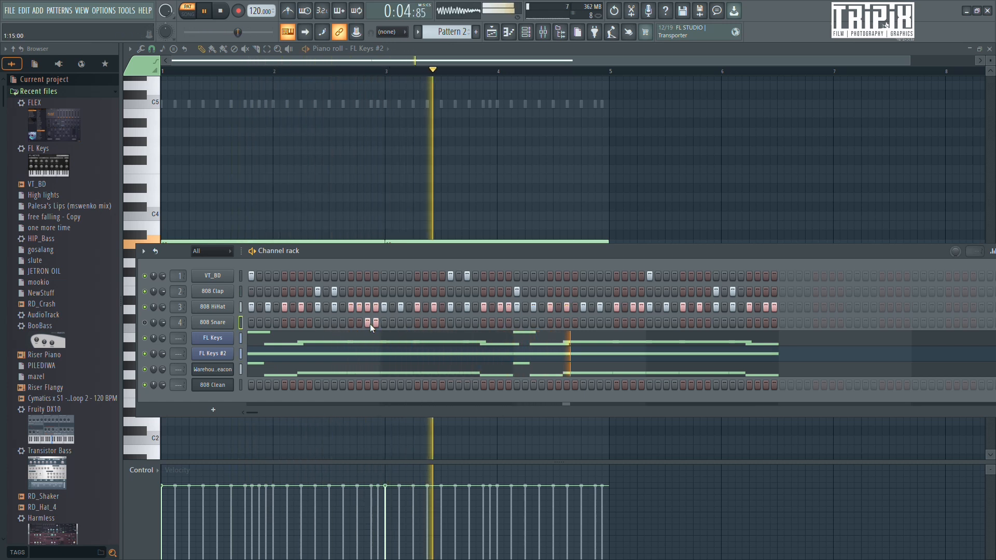
click(343, 322)
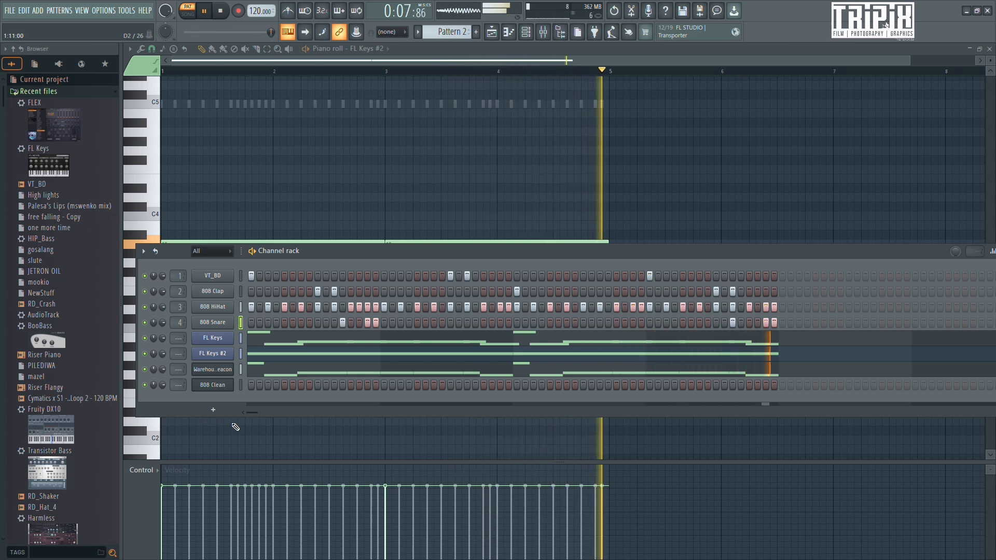
click(517, 322)
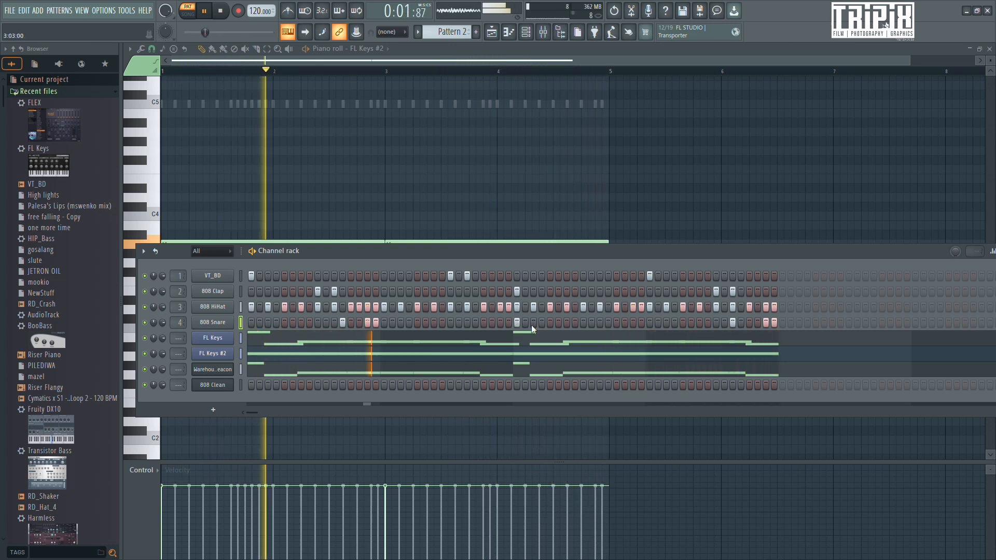
click(539, 322)
click(607, 322)
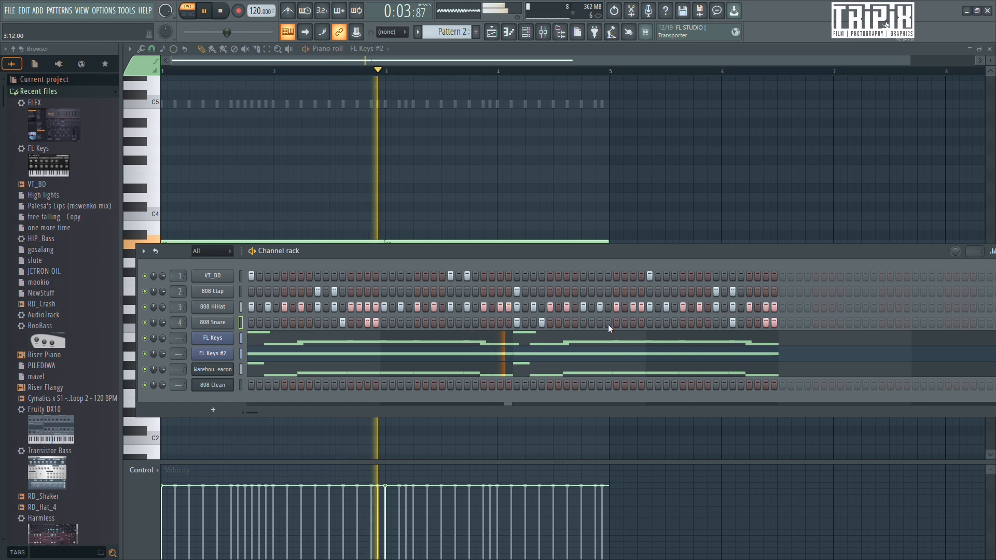
click(659, 322)
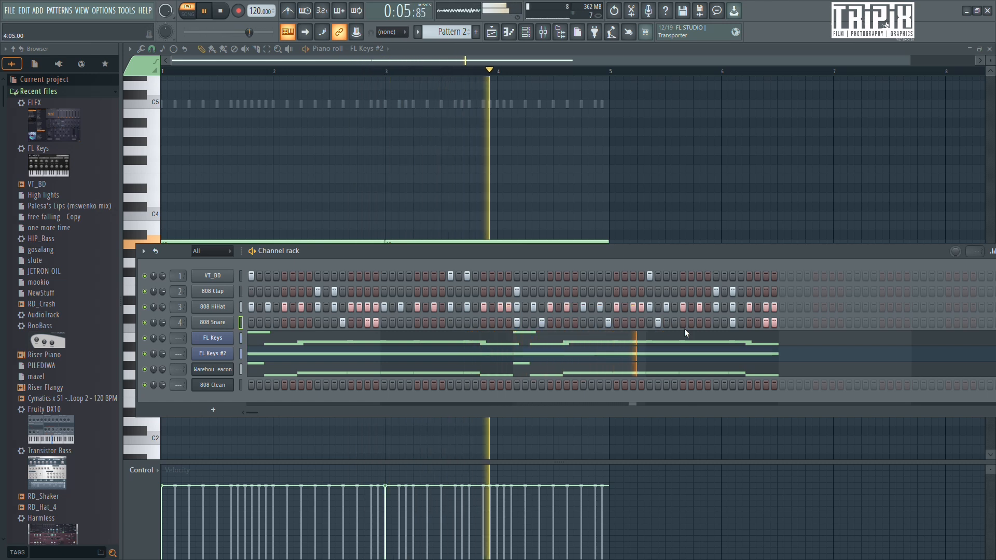
click(706, 324)
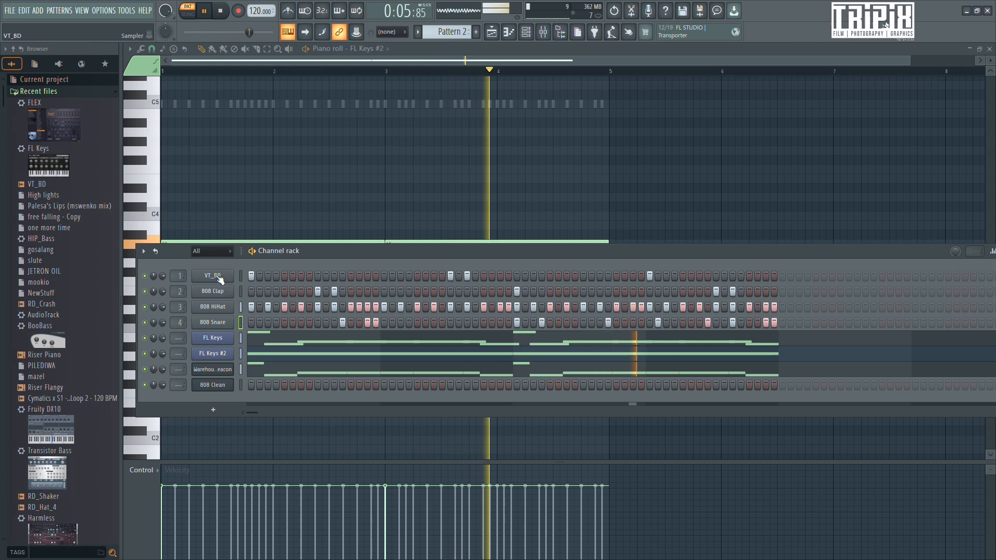
Place 808 Clean hits on steps 1, 25, 27 and 49, matching the kick, and check them in the piano roll
click(250, 385)
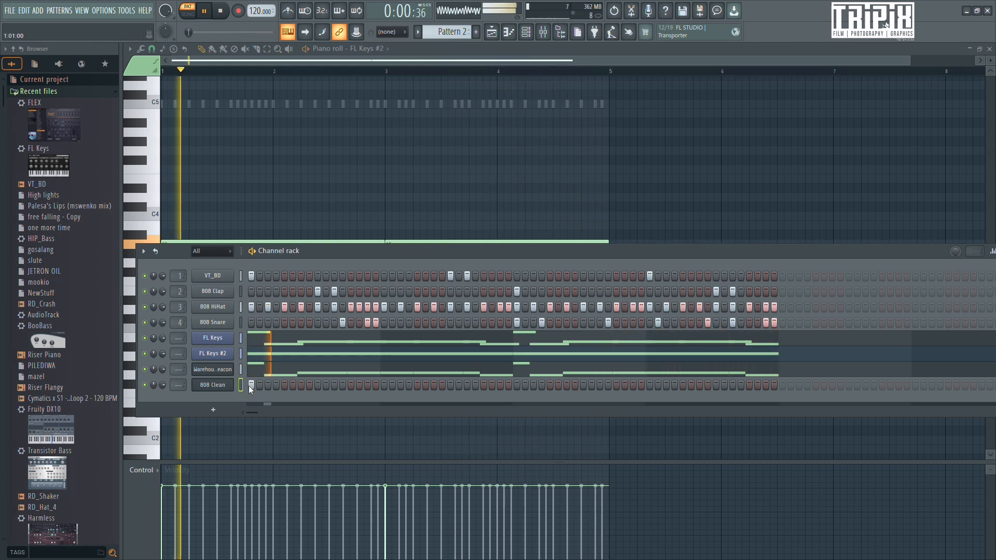
click(450, 385)
click(475, 386)
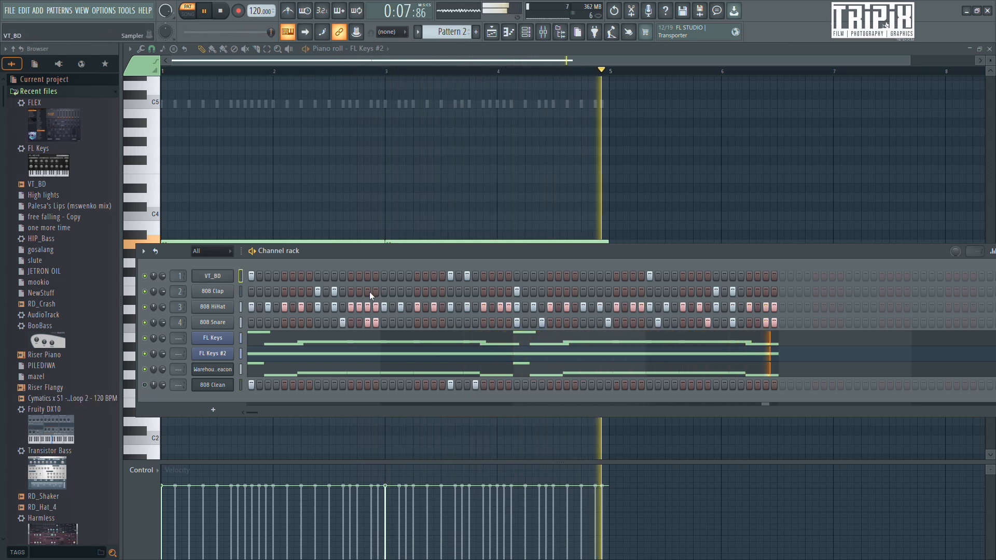
click(202, 385)
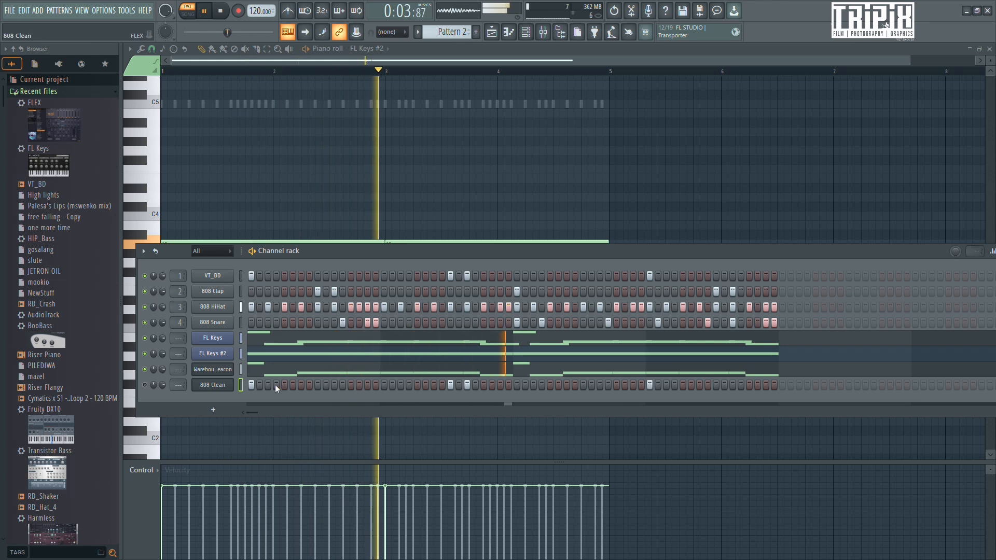
key(F7)
scroll(344, 217, up, 4)
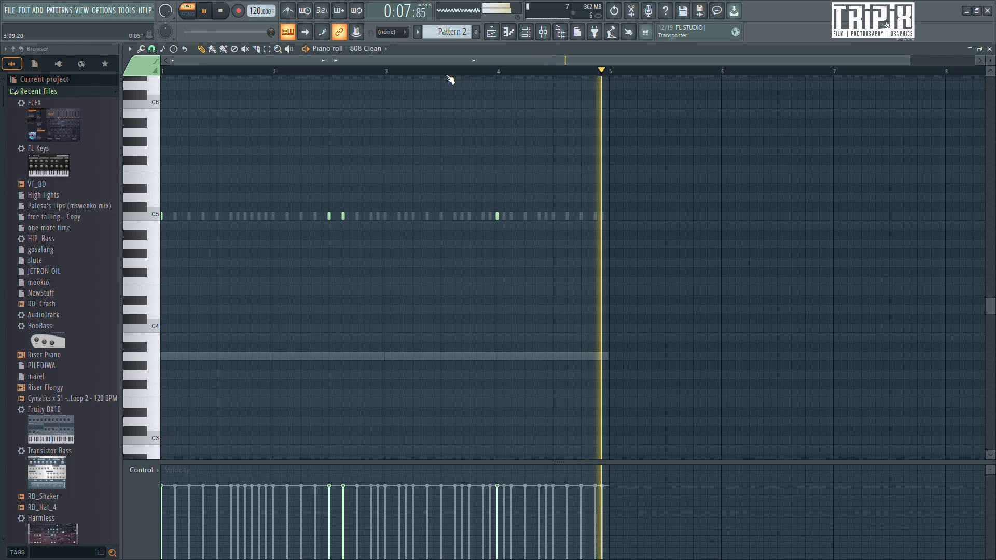
click(525, 32)
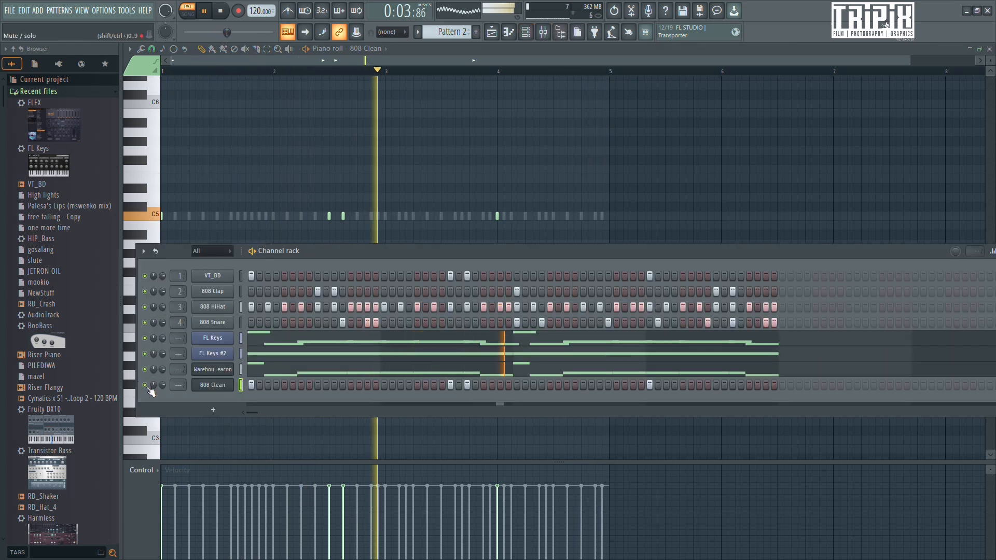
Select all 808 Clean notes in the piano roll, lengthen each to one step, and clear the selection
click(413, 60)
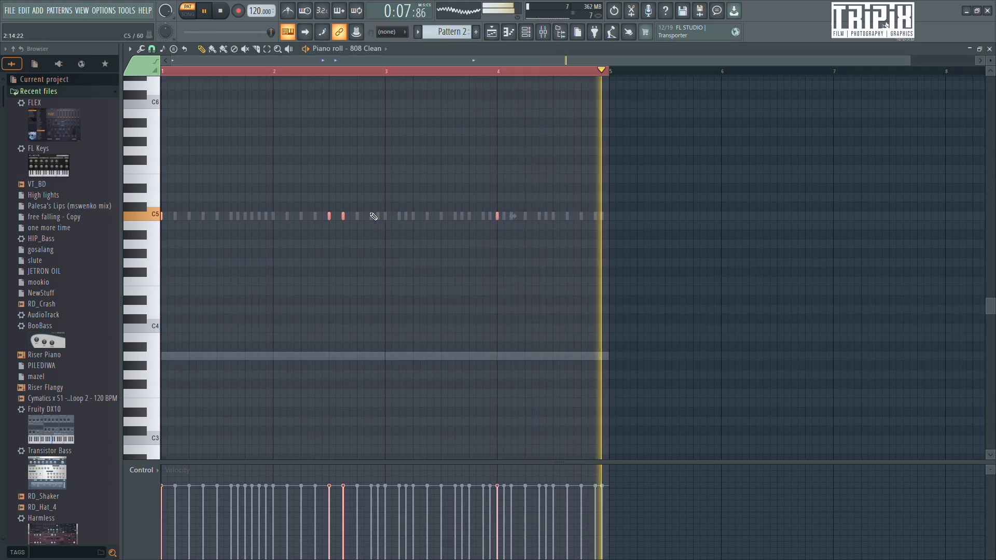
click(350, 216)
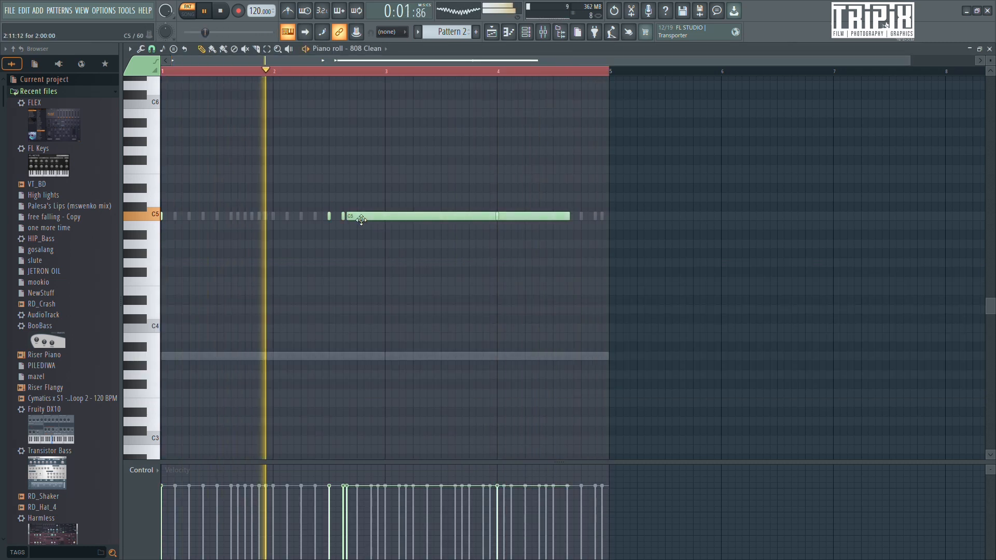
key(ctrl+z)
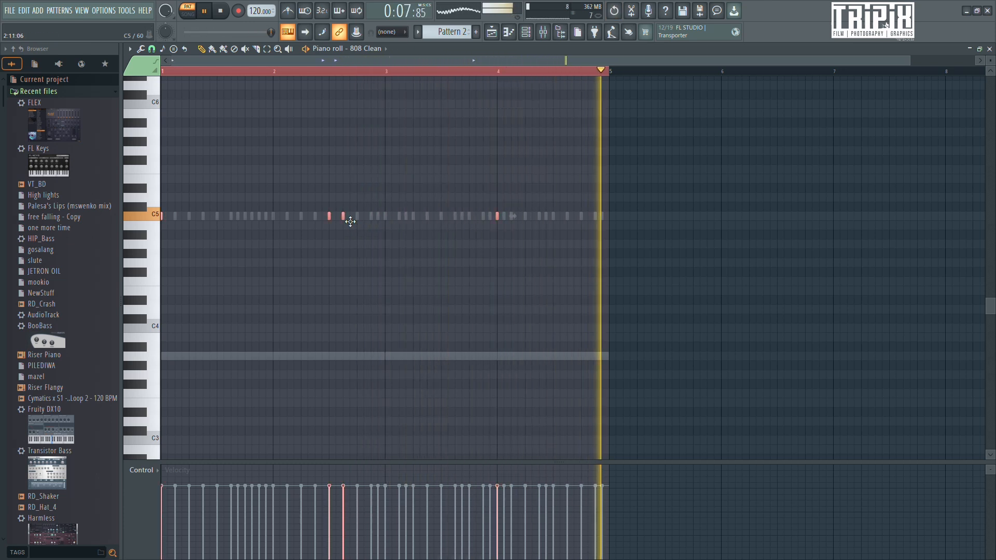
mouse_move(350, 221)
mouse_down()
mouse_move(360, 222)
mouse_move(353, 212)
mouse_up()
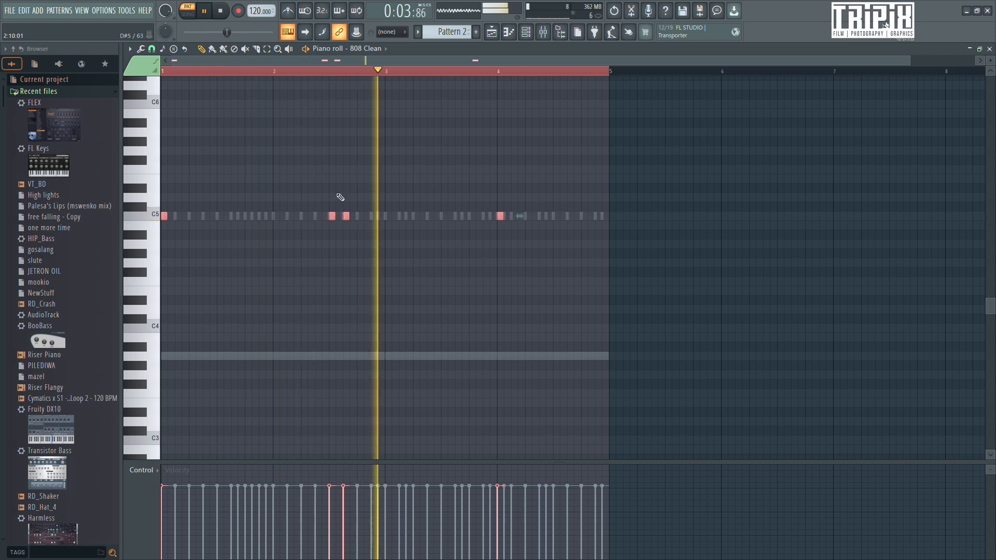
click(326, 71)
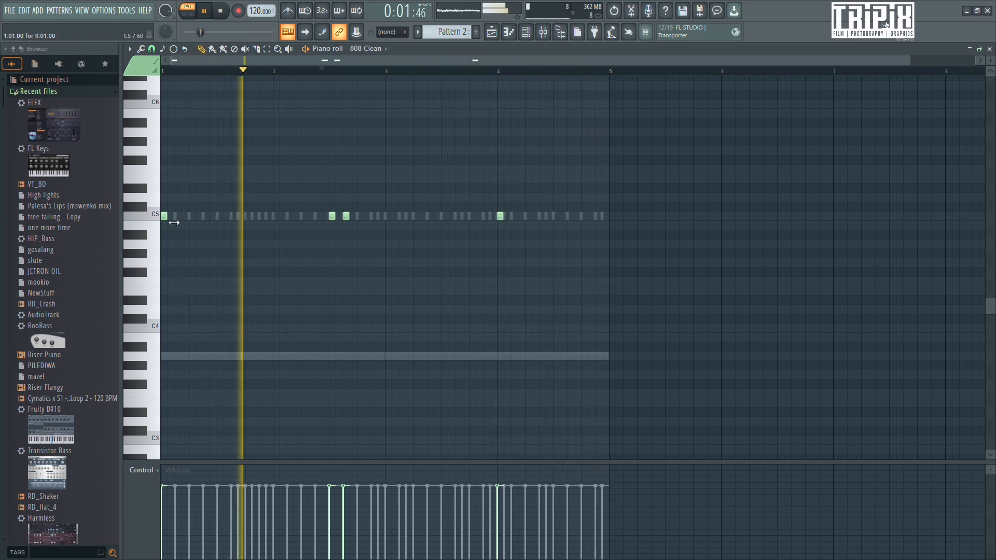
Fill bar 1 of 808 Clean with two 8-step C5 notes and add a one-bar A4 note at bar 3
drag(167, 216, 222, 223)
click(222, 223)
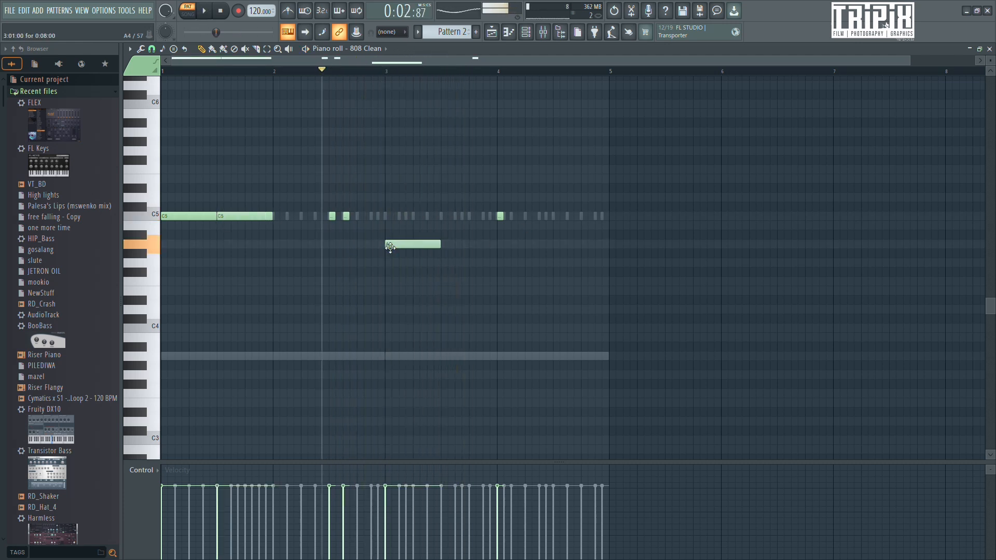
key(space)
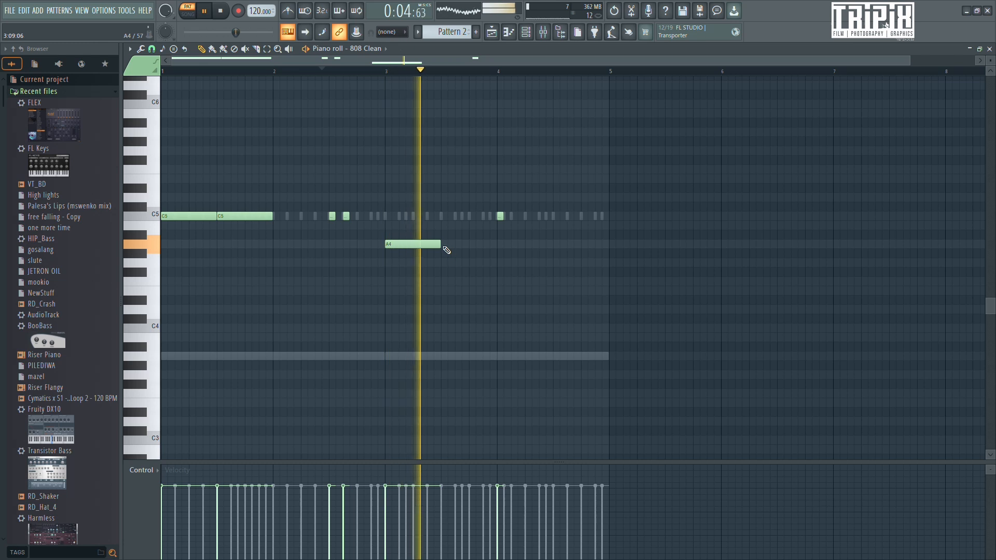
drag(447, 249, 503, 255)
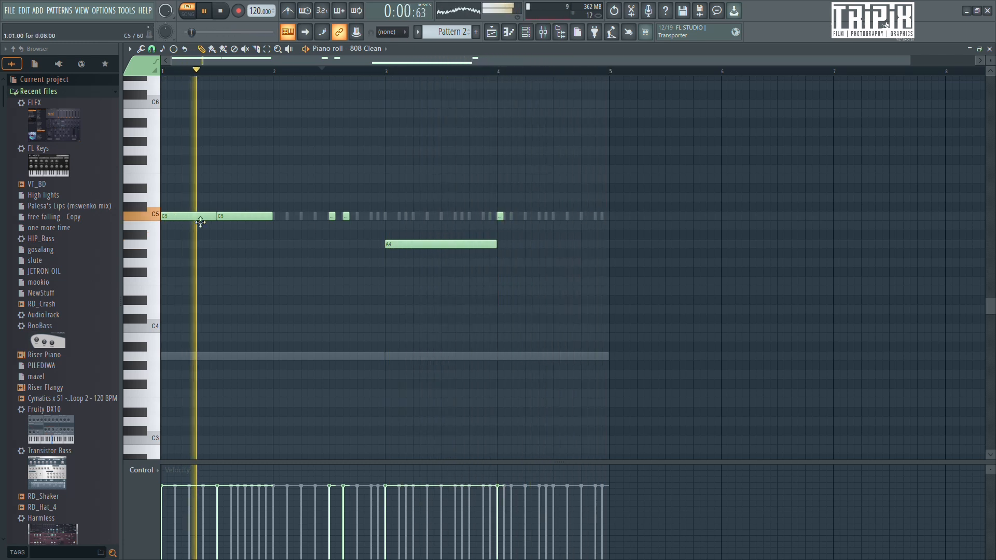
Move both 808 Clean notes in bar 1 down to A4 and play the pattern
key(space)
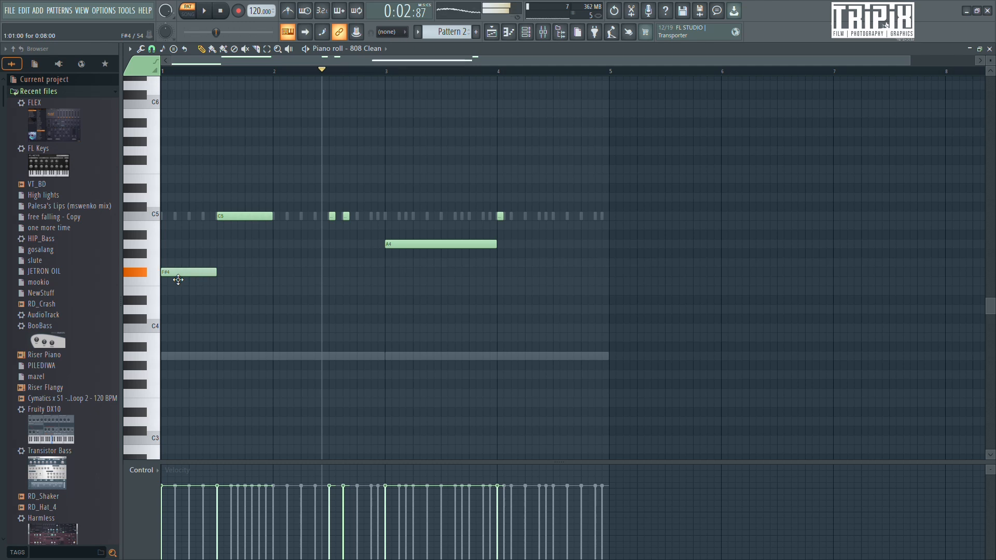
drag(244, 217, 242, 243)
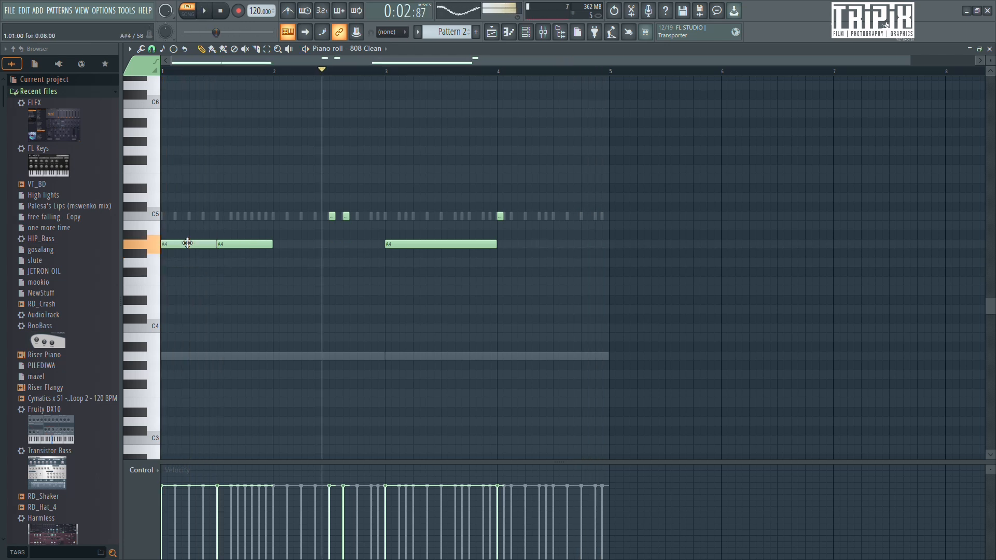
key(space)
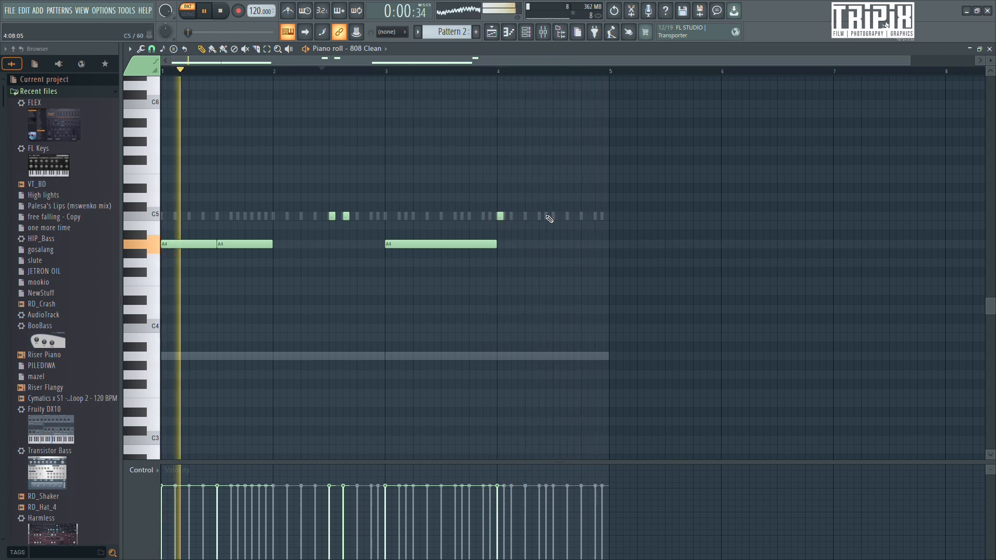
Delete the second A4 note in bar 1 of 808 Clean and extend the first to the middle of bar 2
right_click(251, 249)
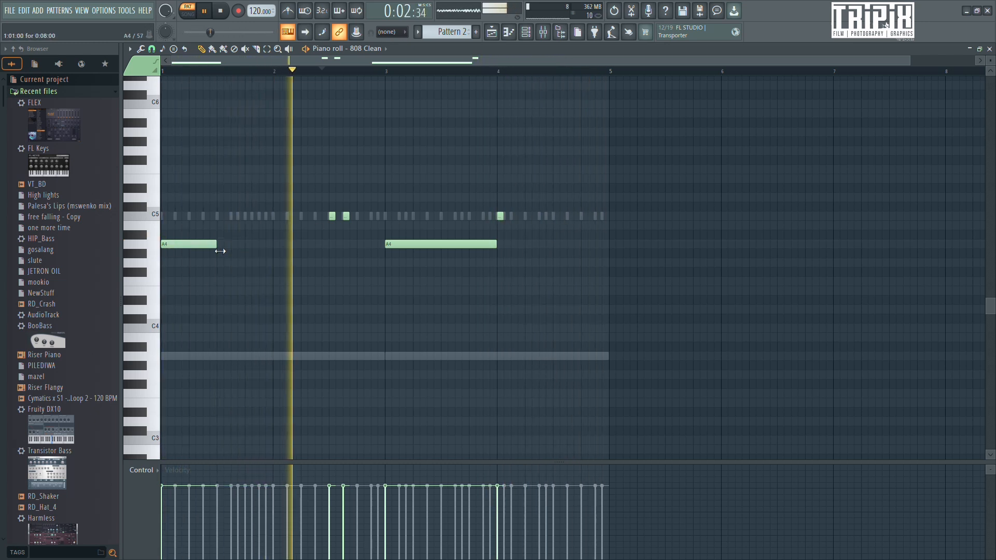
drag(217, 250, 326, 260)
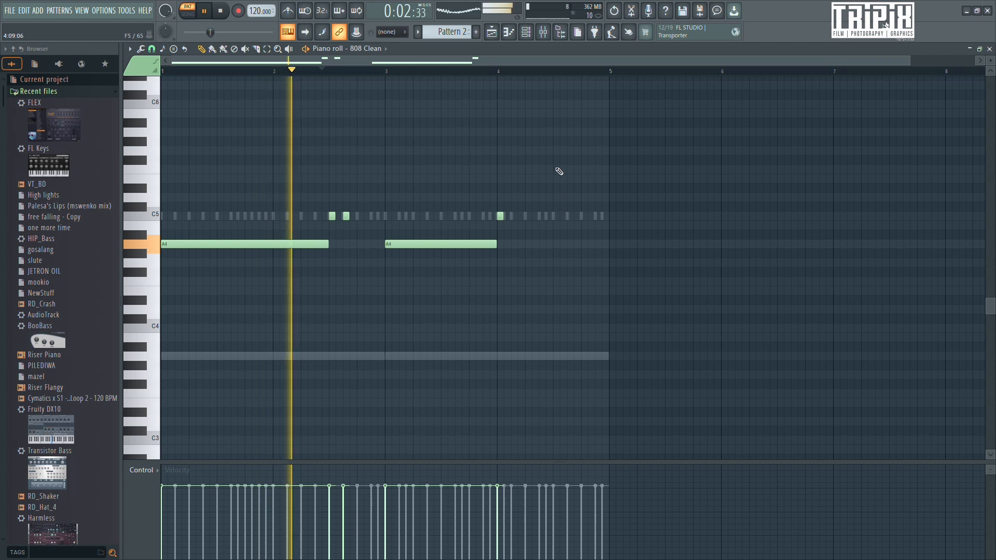
Add short G5 and A5 notes in the second half of bar 4 and a one-bar A4 note at bar 4
click(556, 151)
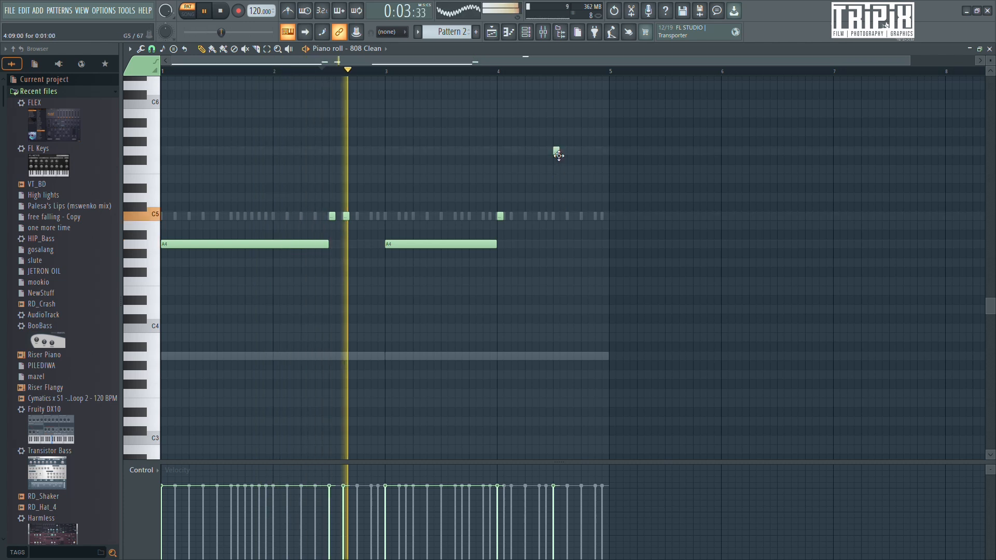
click(571, 133)
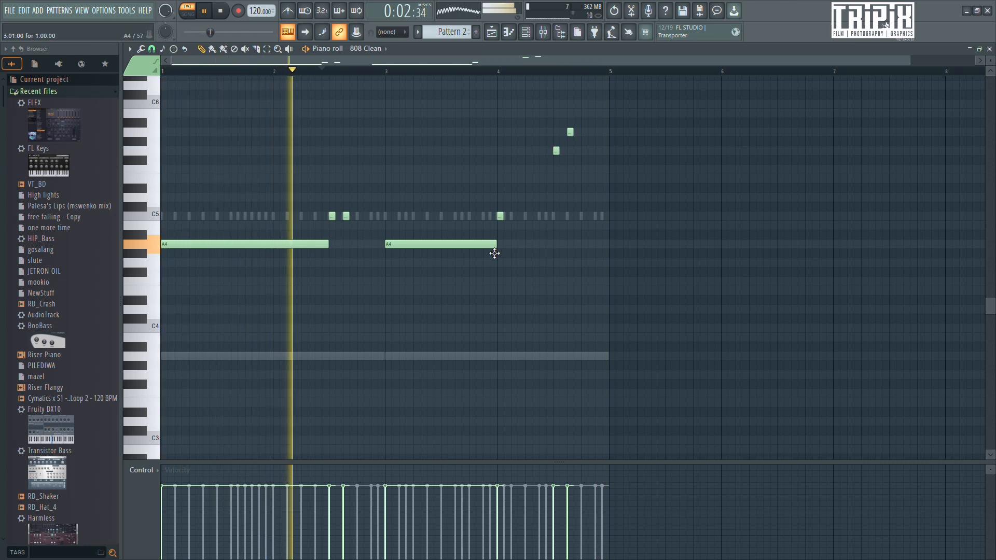
drag(544, 253, 522, 249)
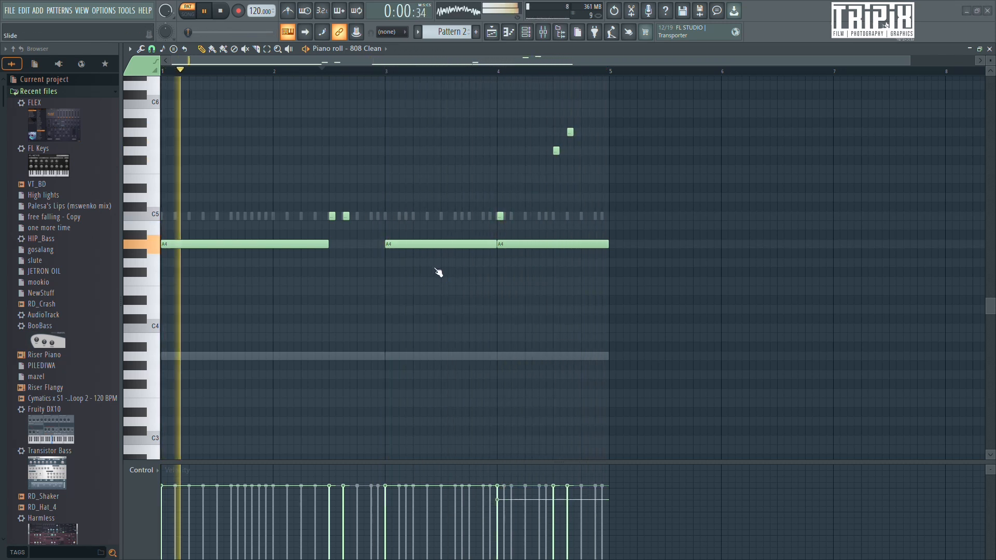
Try replacing the short G5 and A5 notes with one longer slide note, moved to D5 in bar 4
right_click(569, 132)
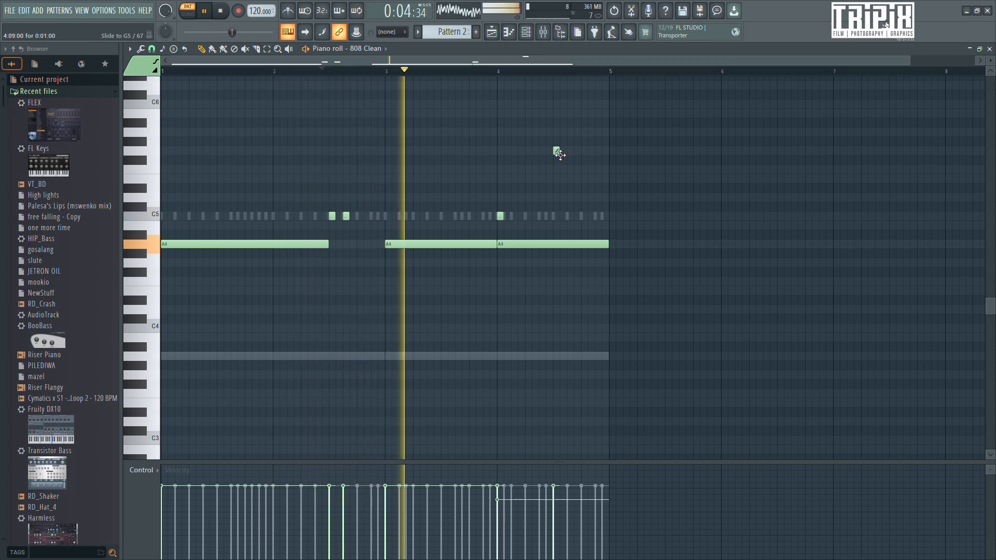
click(572, 132)
drag(573, 133, 609, 135)
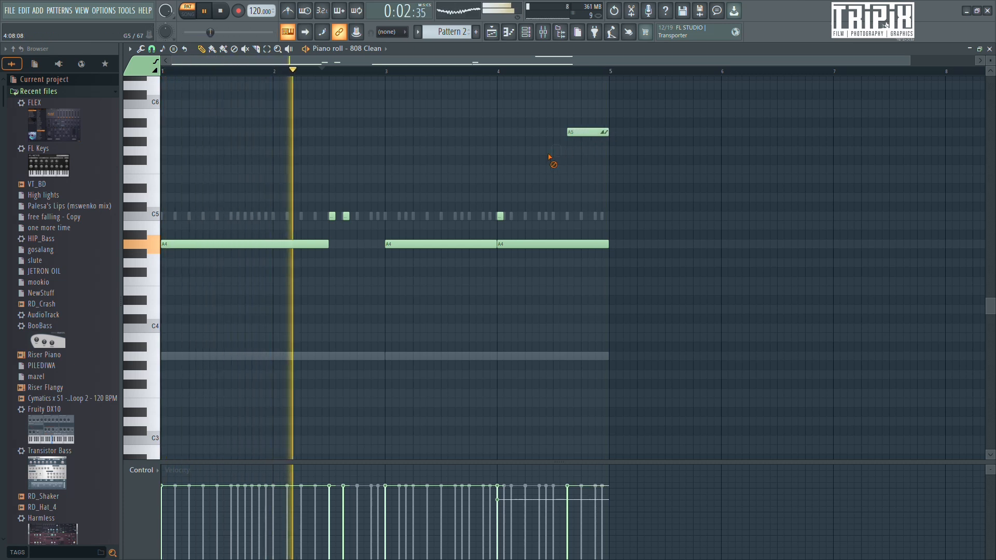
drag(587, 134, 549, 202)
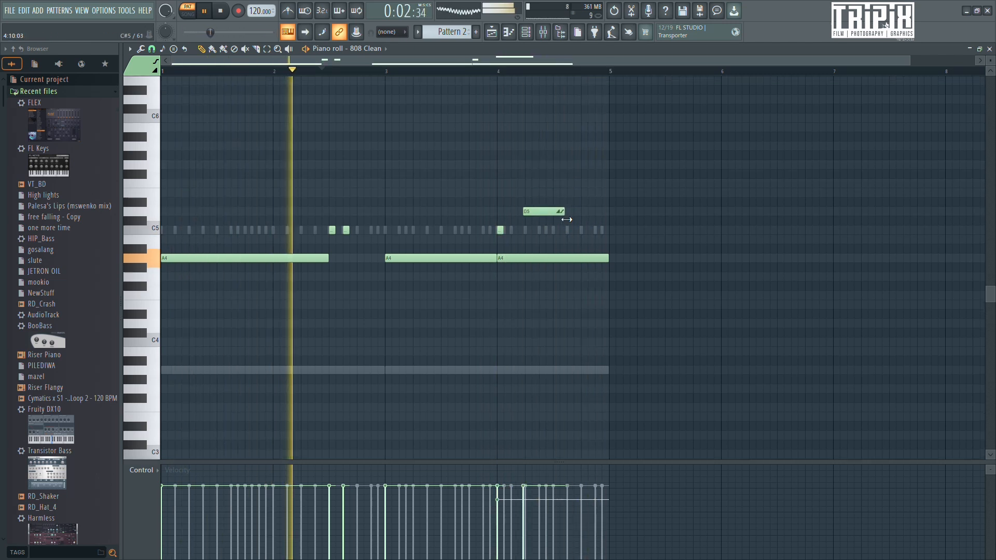
scroll(567, 218, up, 5)
scroll(567, 216, down, 4)
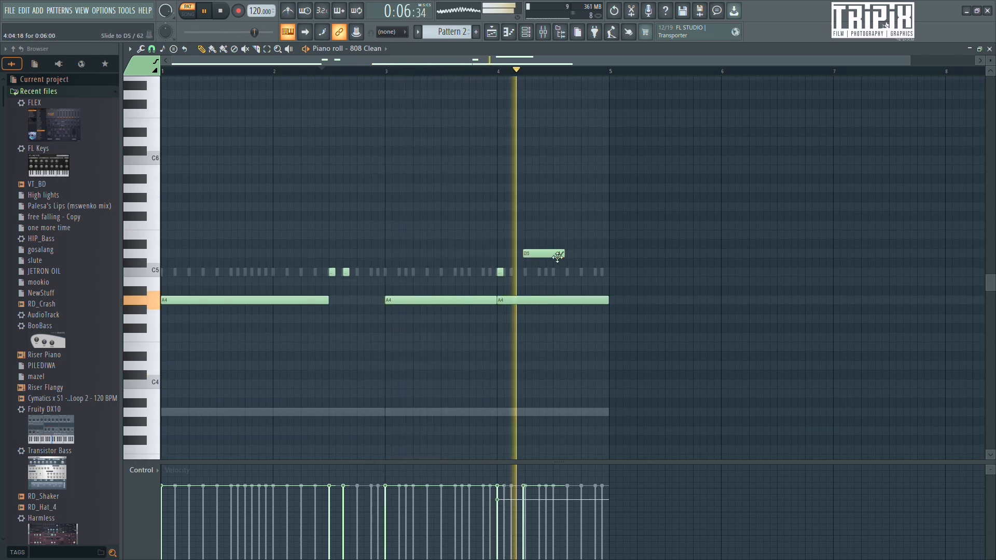
Try selecting the slide note in bar 4 and transposing it up by octaves
click(266, 49)
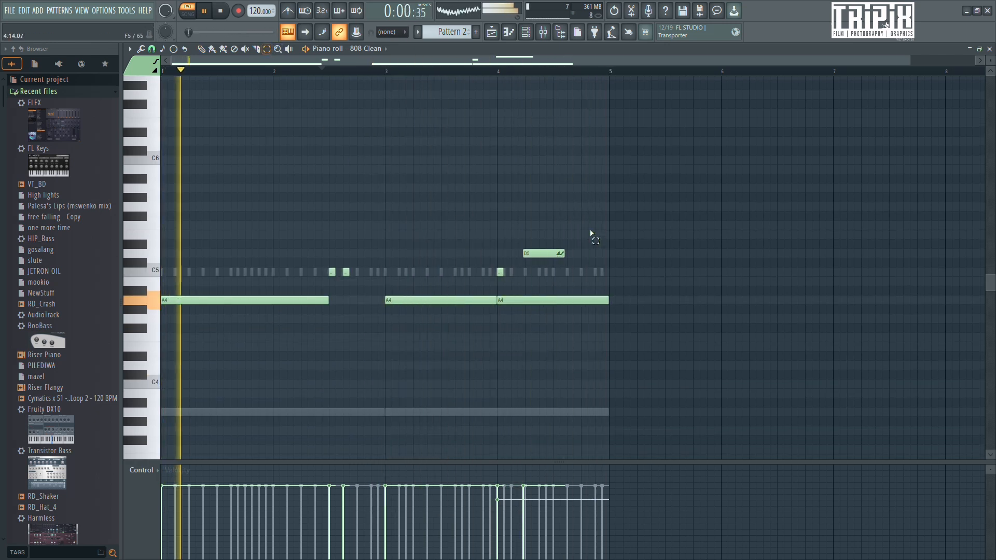
drag(574, 213, 518, 251)
key(ctrl+Up)
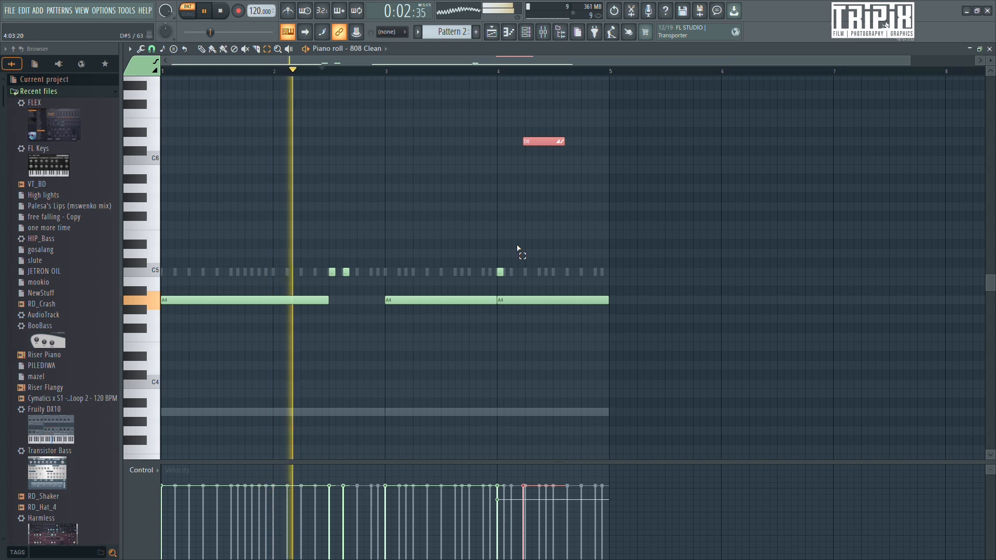
key(ctrl+Up)
scroll(564, 258, up, 3)
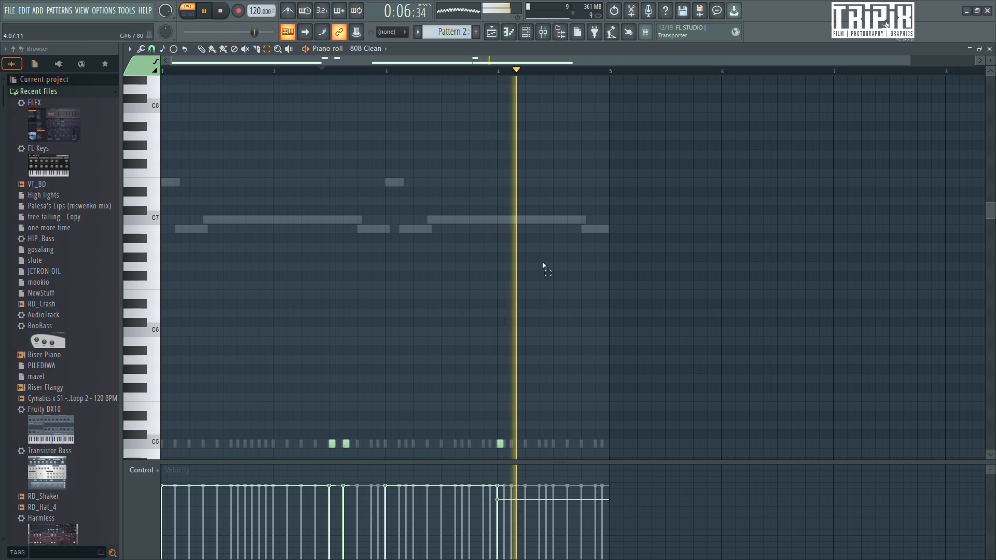
Audition samples such as Riser Flangy and 707 Crash, and replace the 808 HiHat channel's sample with RD_Hat_1
click(534, 34)
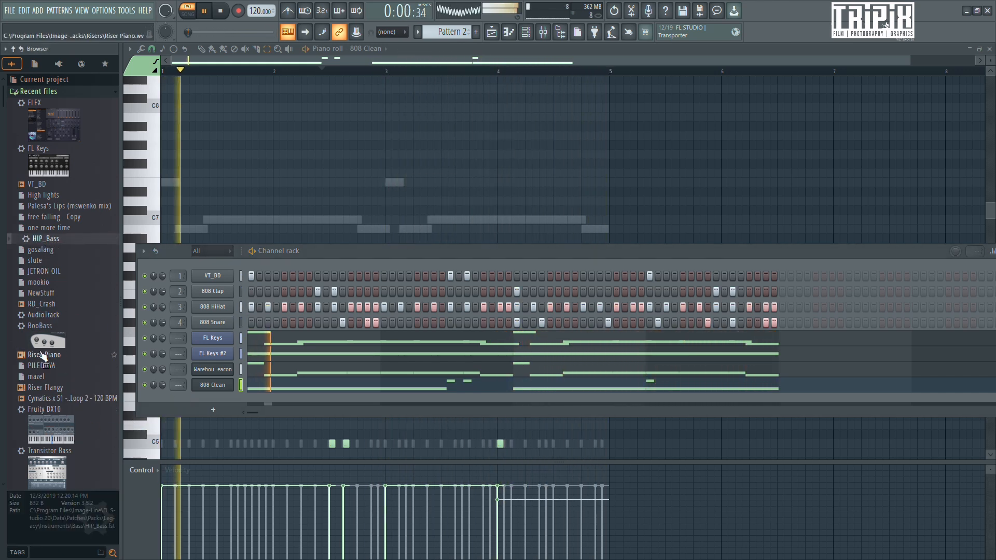
click(47, 388)
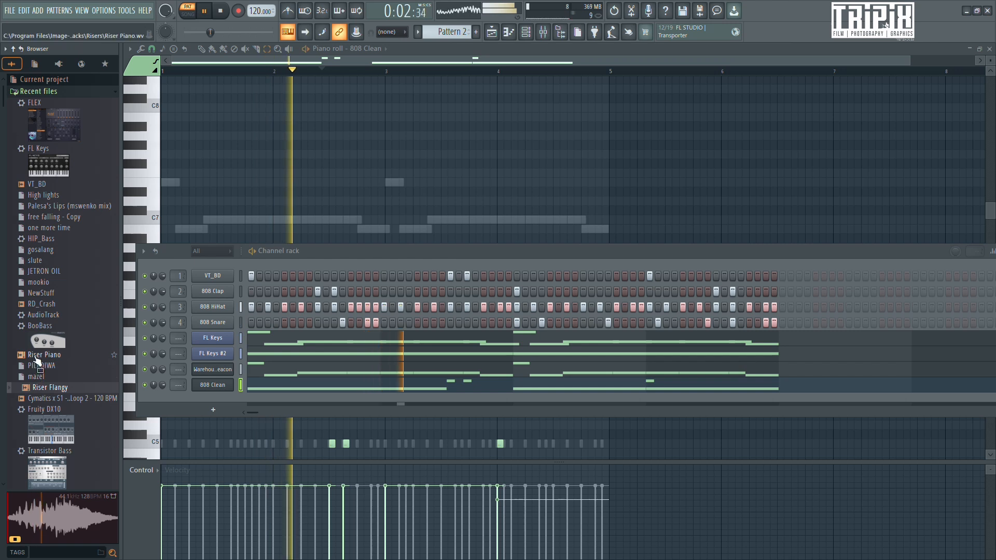
scroll(35, 469, down, 6)
scroll(36, 470, down, 6)
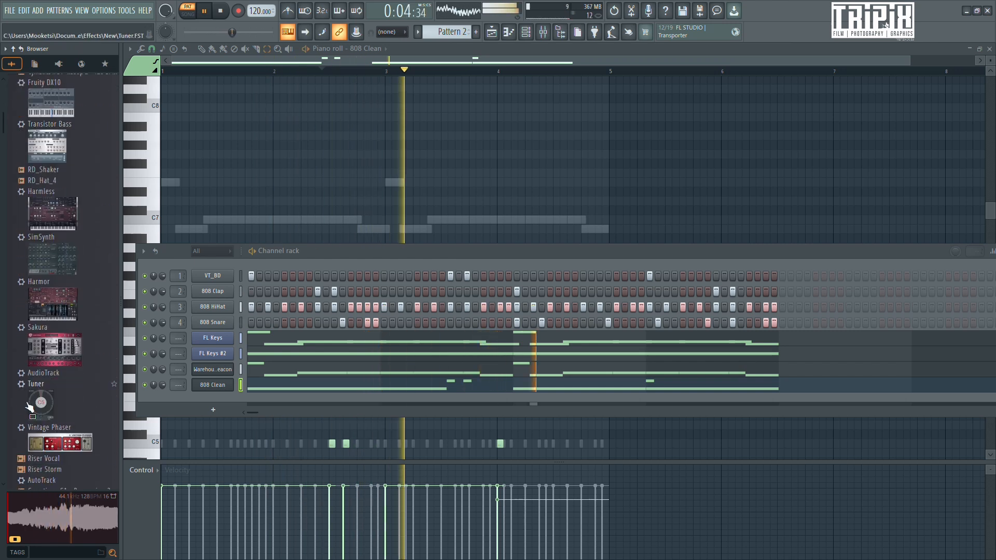
click(46, 263)
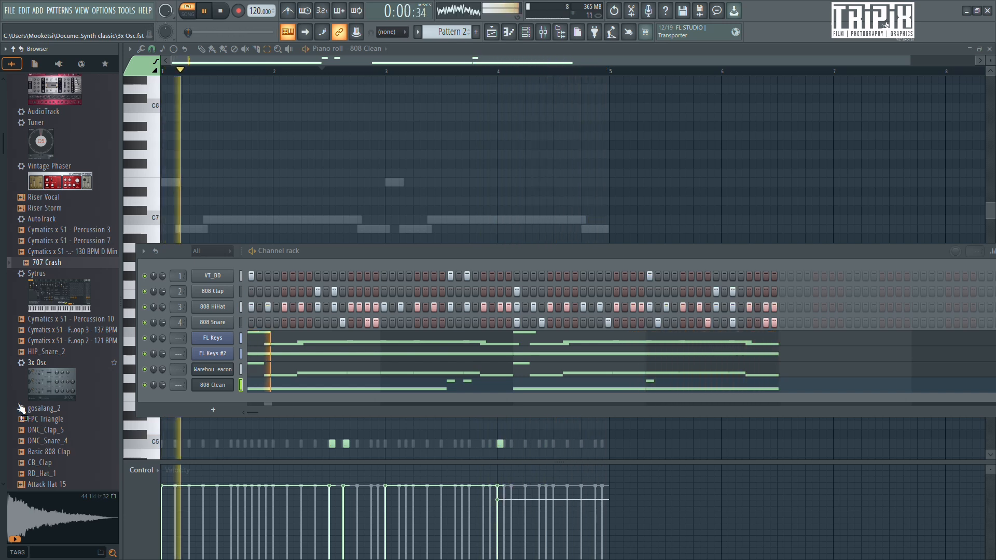
click(42, 463)
drag(32, 477, 197, 310)
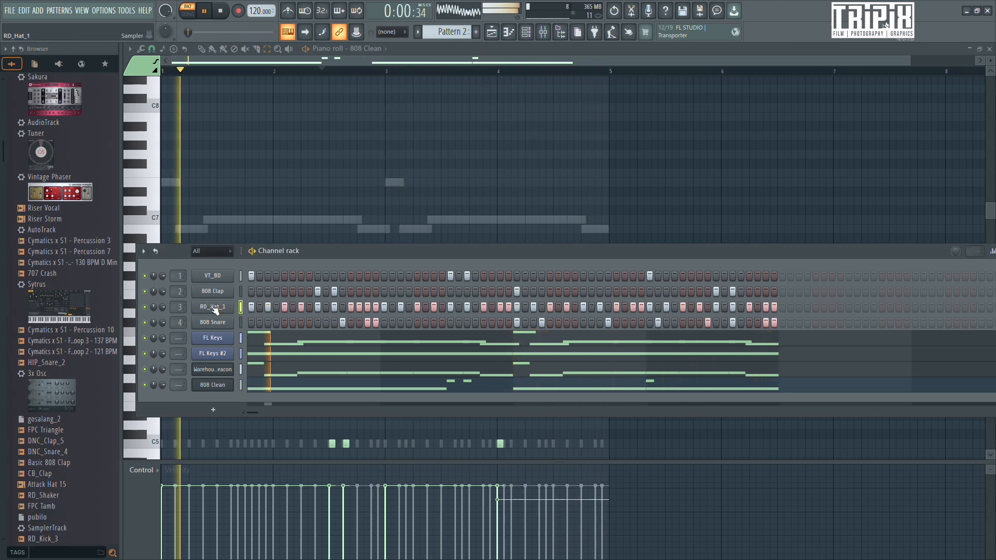
Enable RD_Hat_1's volume envelope and tighten it with 11% hold, a very short attack and minimum decay, sustain and release
click(210, 306)
click(218, 169)
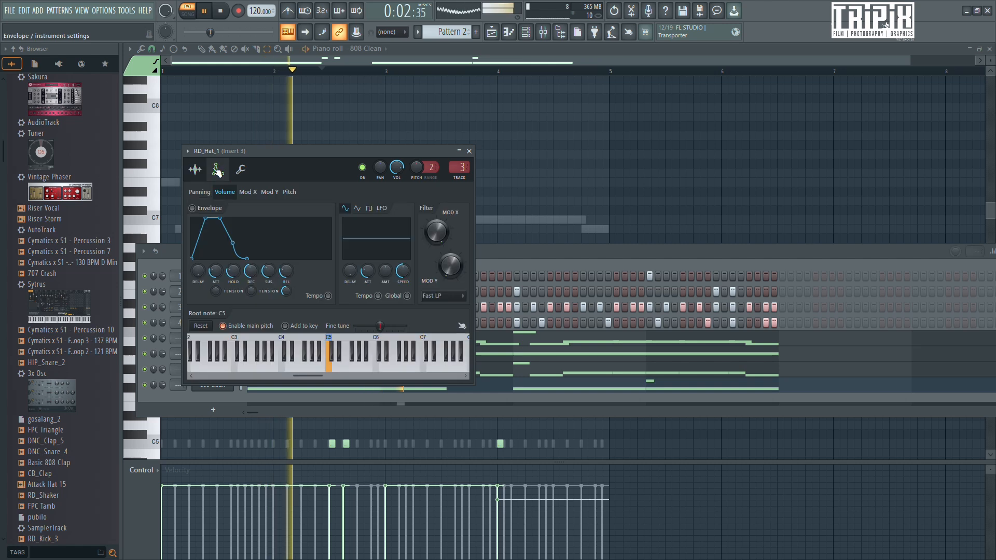
click(192, 208)
drag(233, 271, 236, 263)
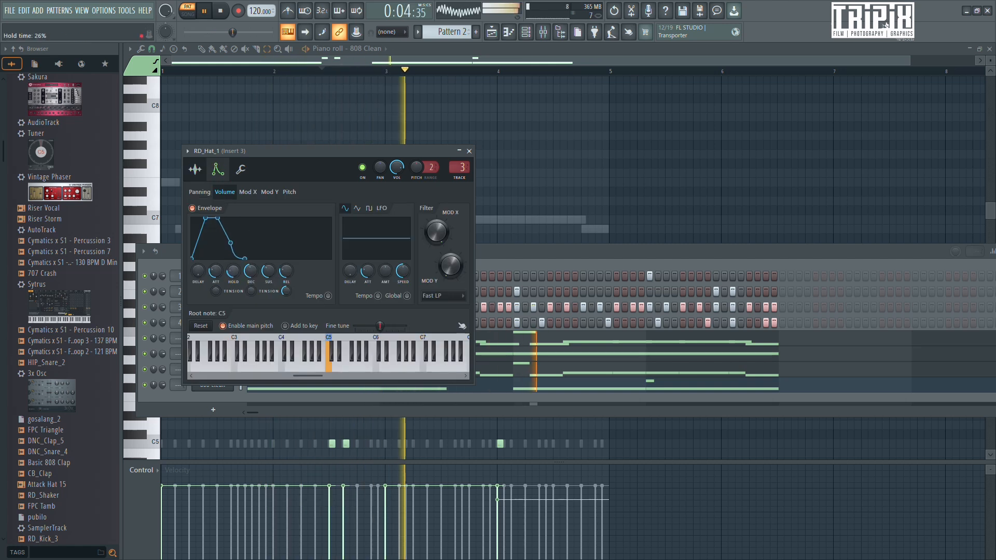
drag(252, 270, 285, 282)
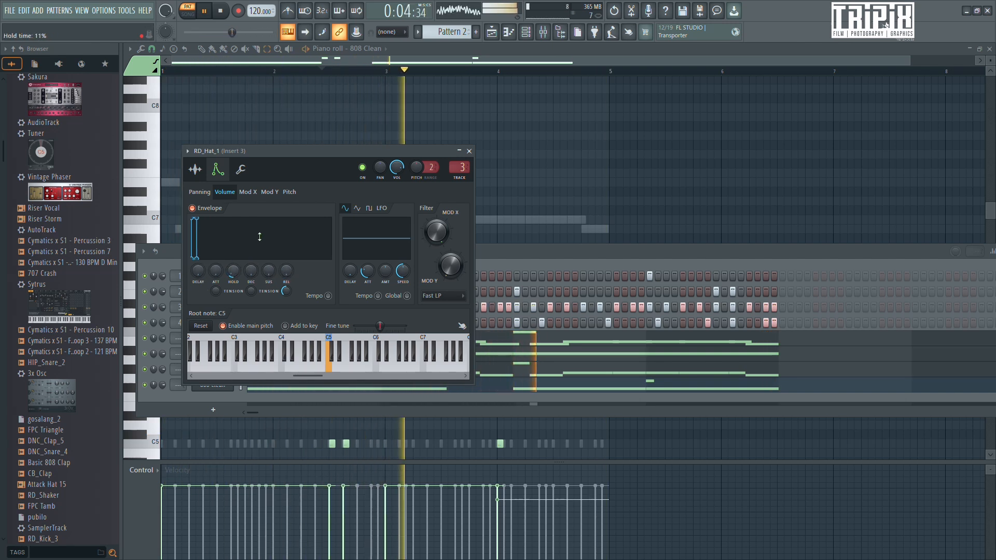
drag(218, 274, 218, 277)
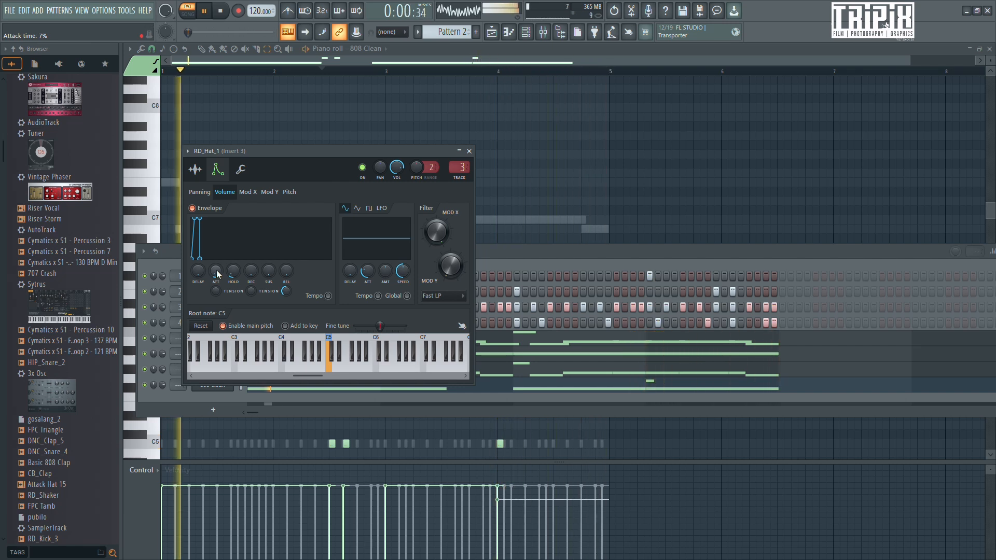
Add a Sytrus channel below 808 Clean and paste the FL Keys #2 notes into it
click(588, 258)
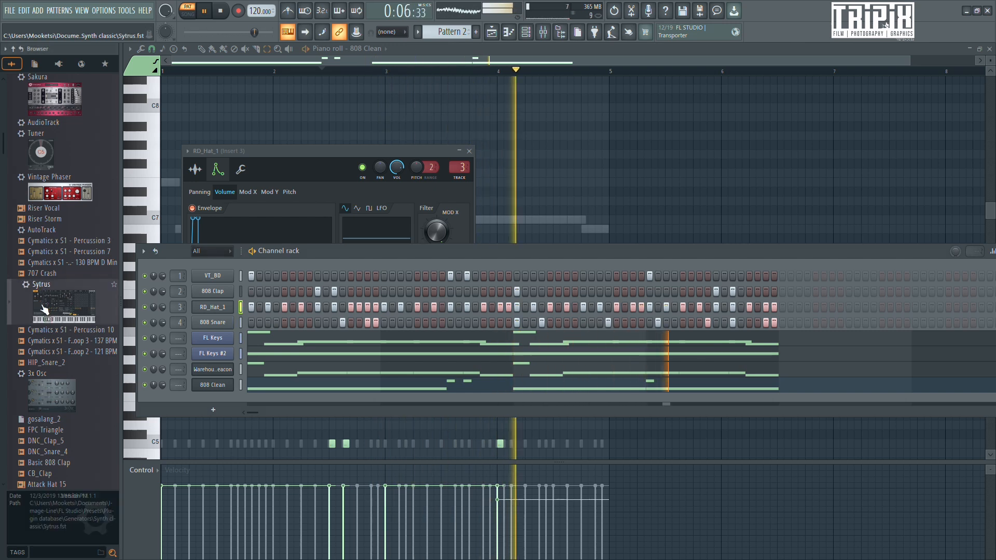
drag(44, 309, 219, 404)
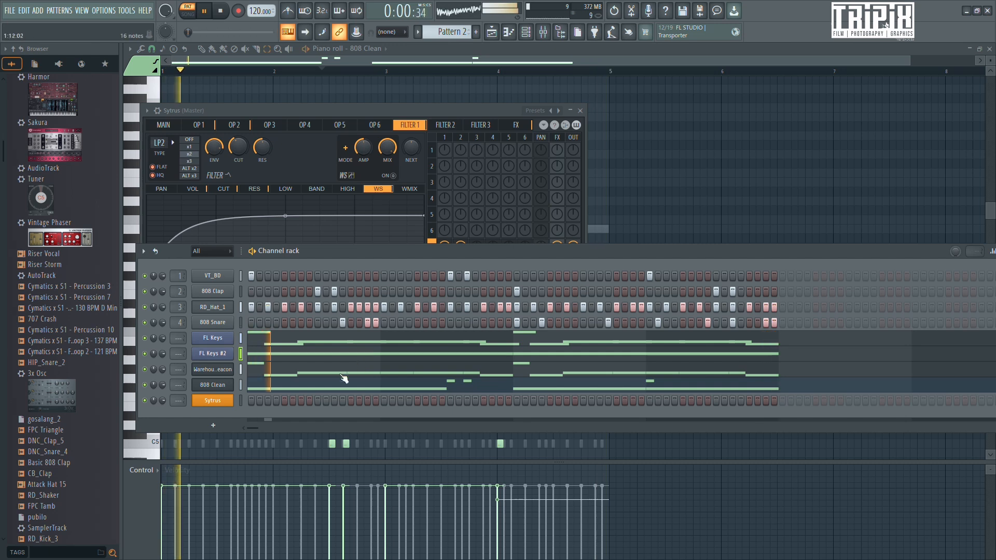
key(ctrl+v)
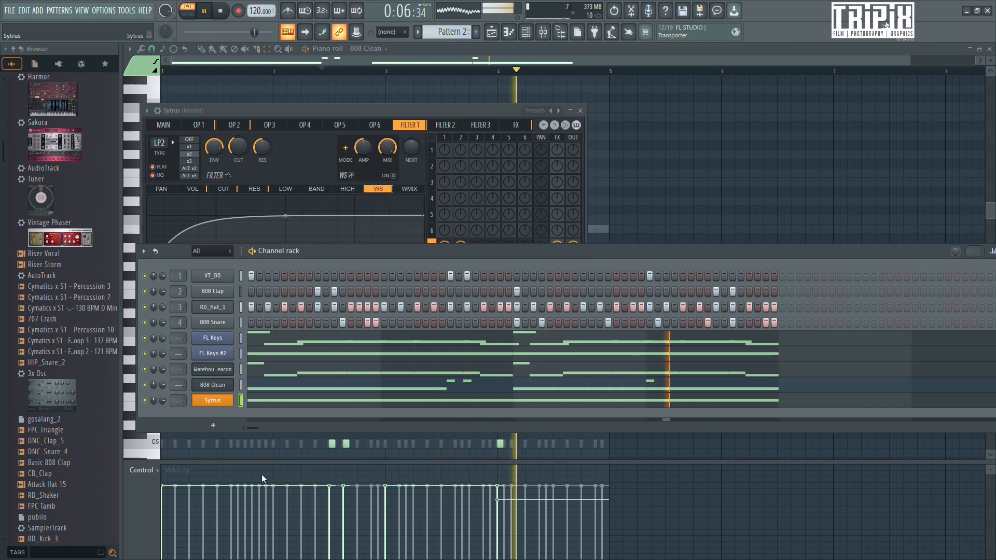
Clone the Sytrus channel and paste the FL Keys notes into Sytrus #2
key(alt+c)
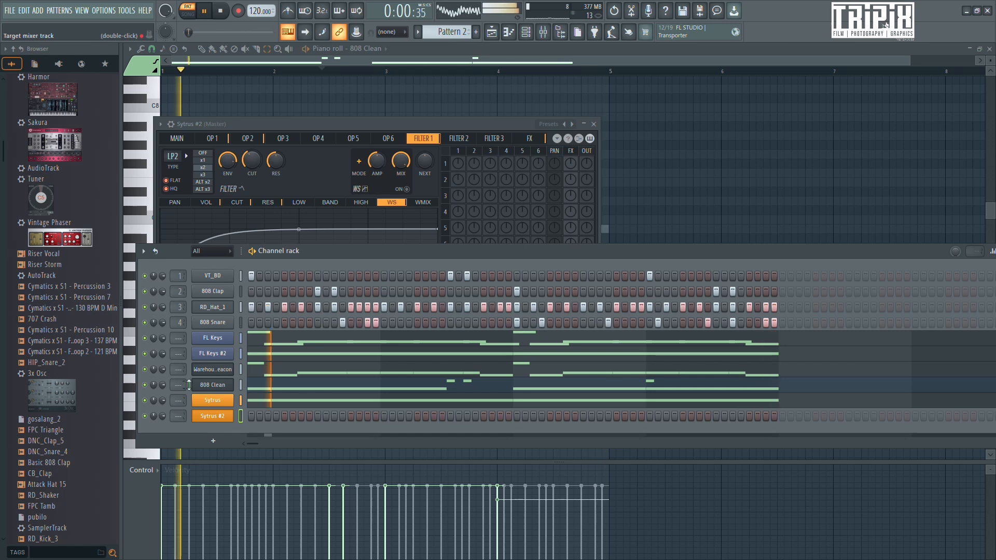
click(204, 335)
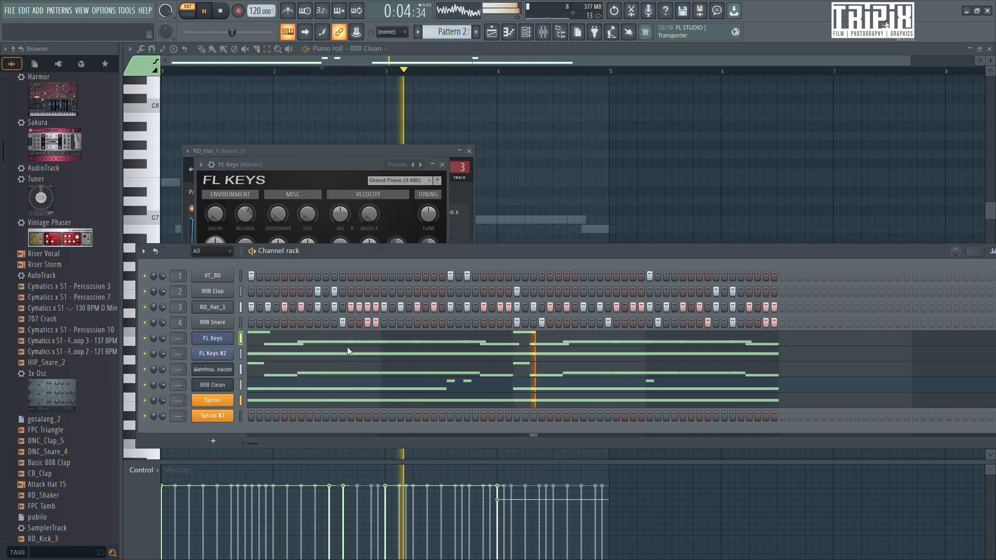
click(241, 415)
key(ctrl+v)
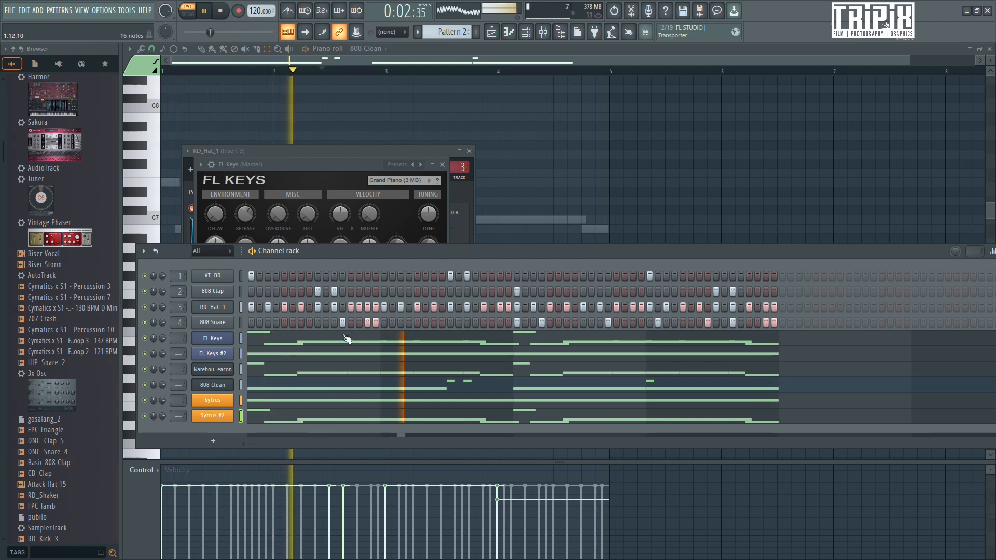
Place Pattern 2 at bar 1 on Track 6 of the playlist and play the arrangement in song mode
click(504, 36)
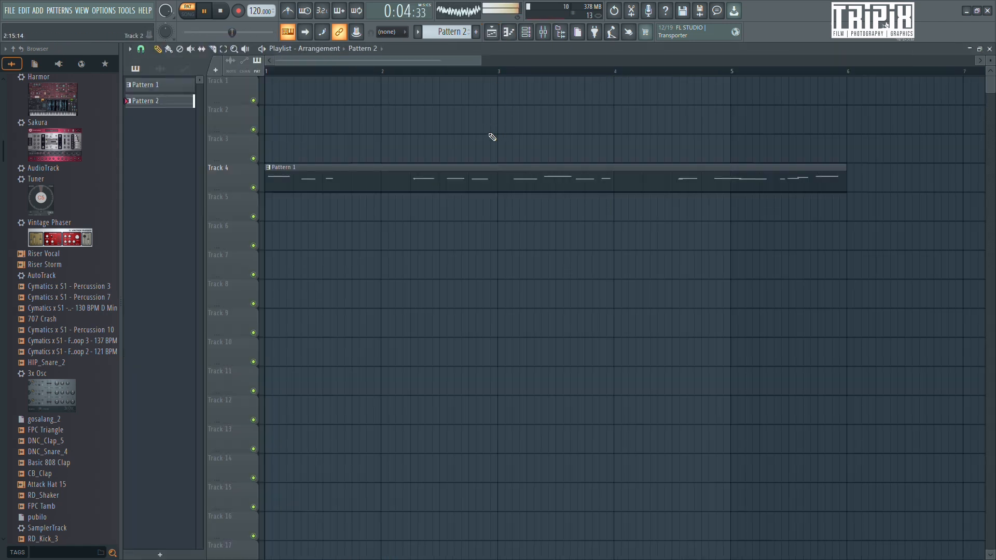
click(293, 244)
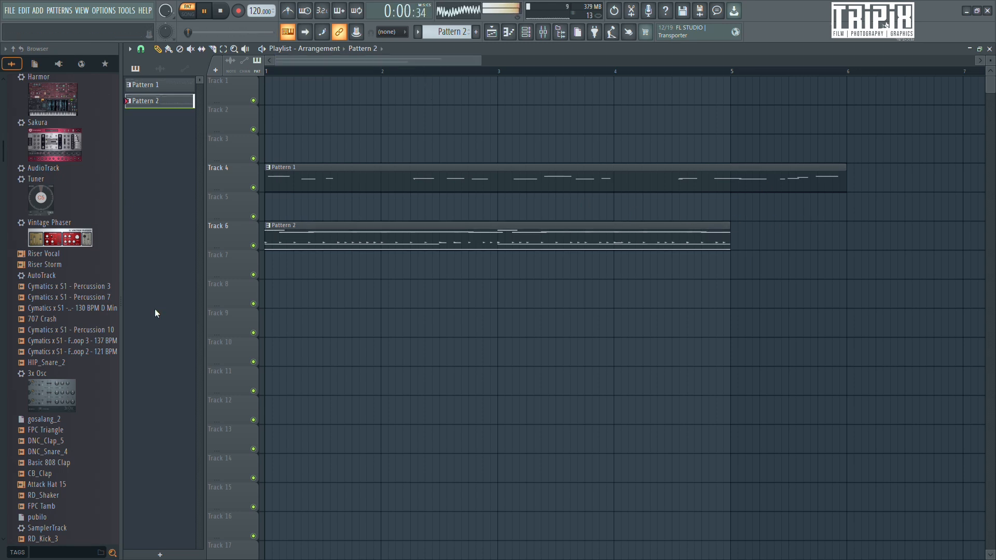
key(space)
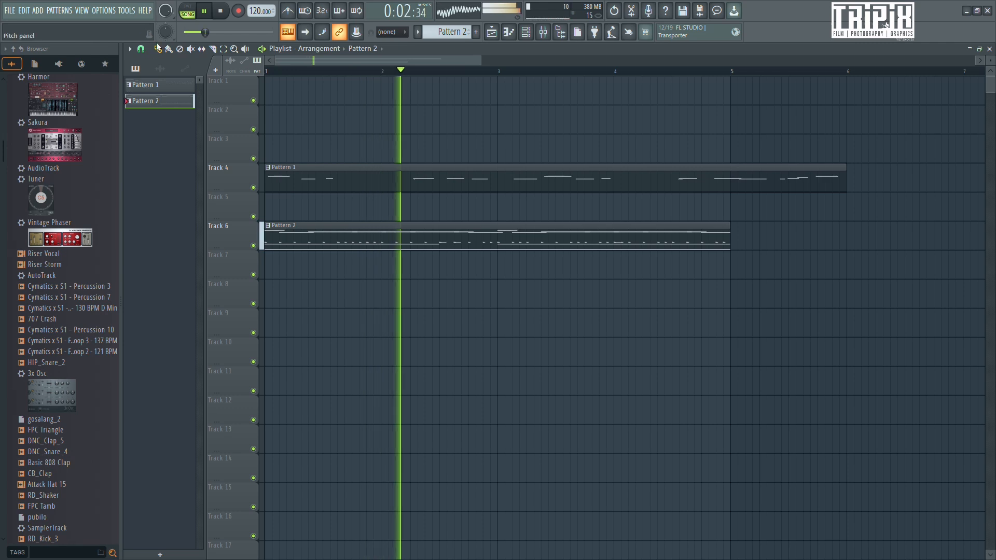
Delete the Pattern 1 clip from Track 4, move Pattern 2 to Track 1 and split it by channel
click(404, 182)
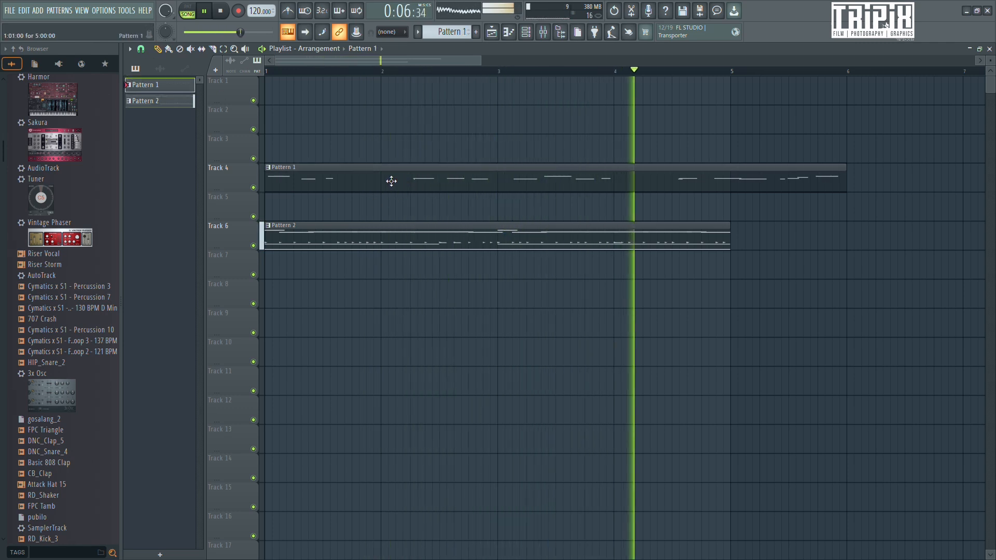
right_click(391, 181)
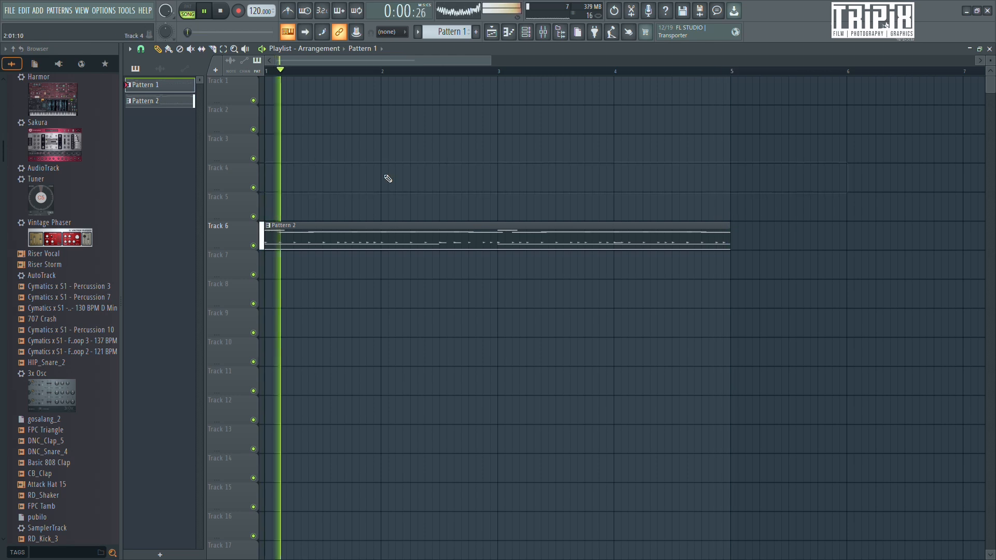
drag(395, 226, 333, 91)
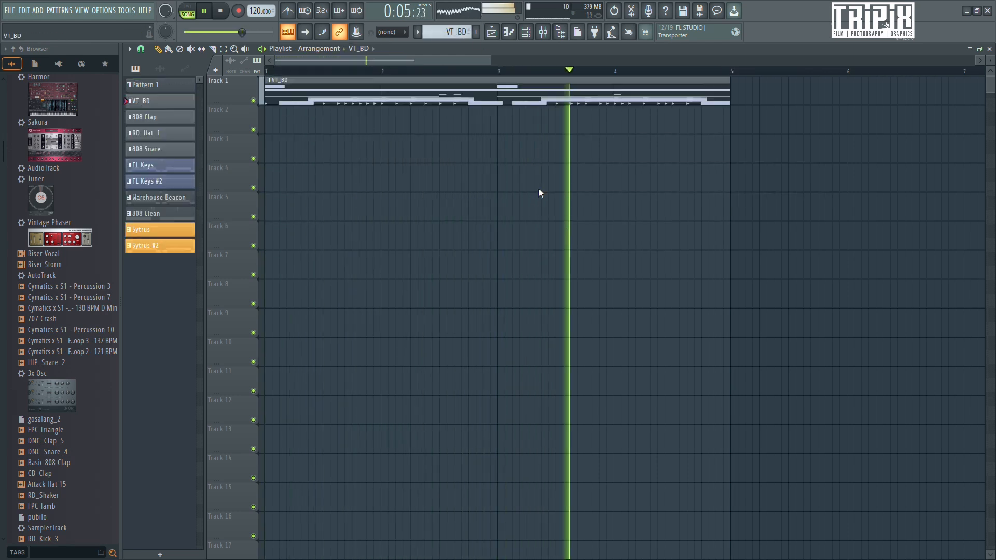
key(space)
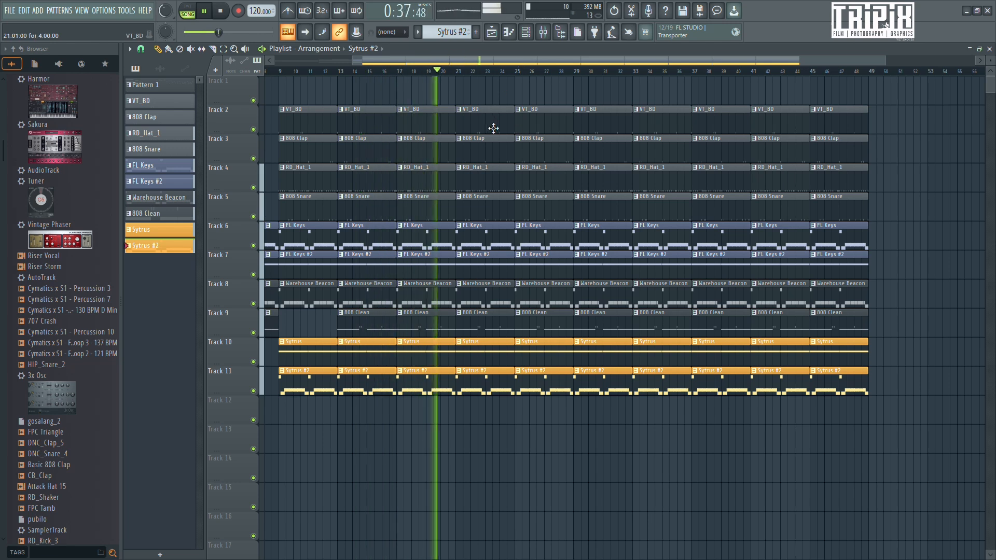
Delete clips VT_BD at bars 21 and 25, Sytrus at 25, Sytrus #2 at 25 and 37, 808 Clap at 29 and RD_Hat_1 at 33
right_click(485, 111)
right_click(542, 112)
right_click(541, 343)
right_click(542, 373)
right_click(602, 140)
right_click(661, 170)
right_click(720, 374)
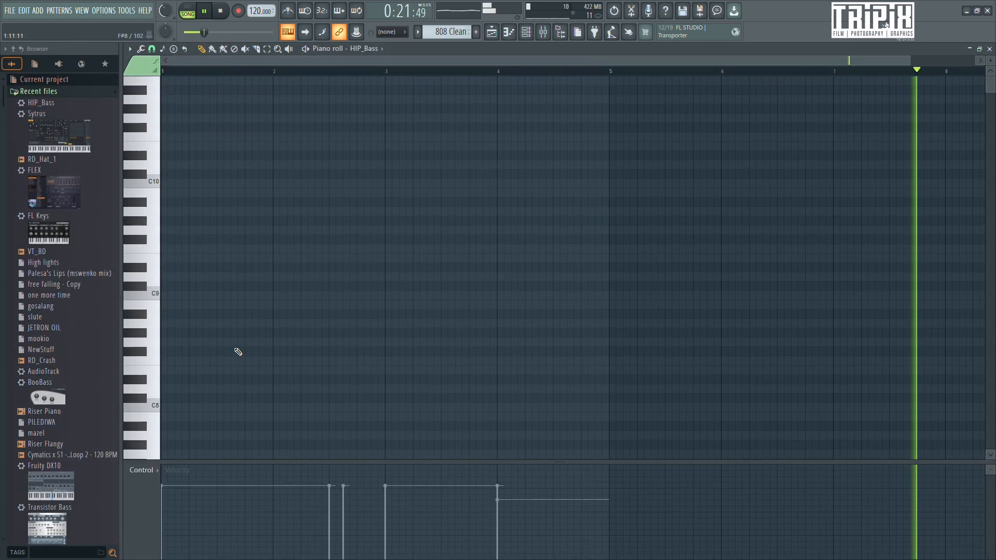
Draw three long, descending bass notes for the HIP_Bass channel and return to the playlist
drag(160, 315, 378, 329)
drag(245, 334, 469, 333)
drag(469, 352, 693, 352)
key(F5)
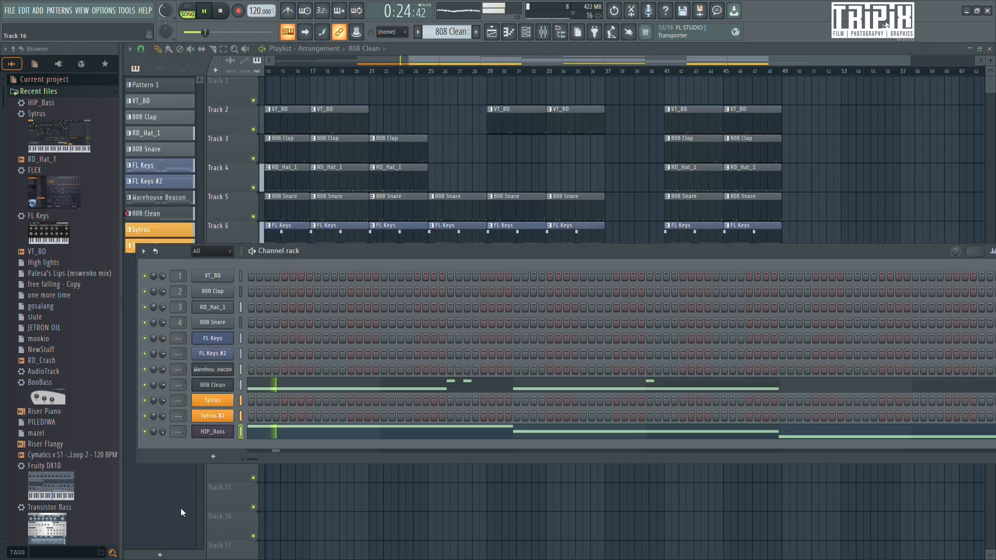
Add the Riser Flangy sample to Track 12 of the playlist at bar 37
key(F6)
mouse_move(44, 444)
mouse_down()
mouse_move(550, 411)
mouse_move(452, 409)
mouse_up()
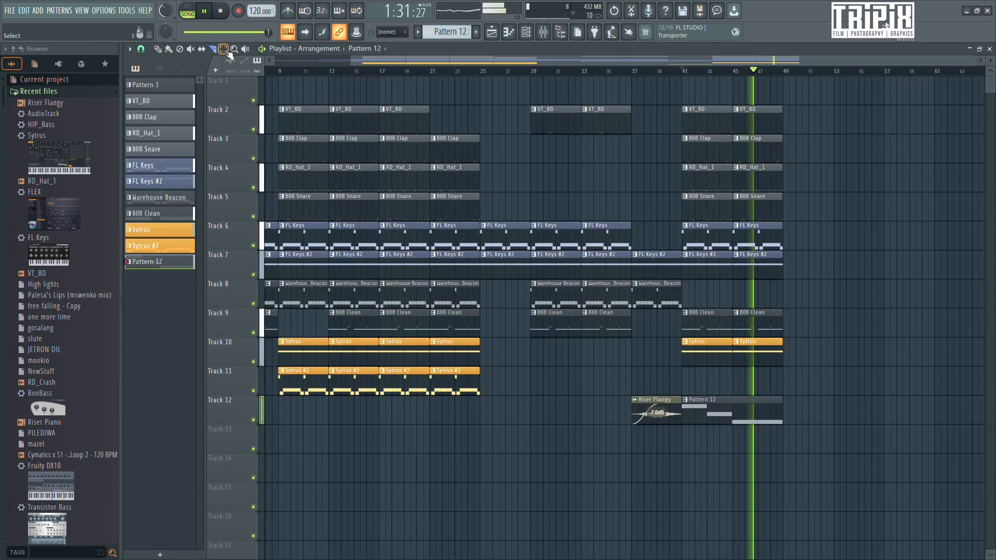
drag(648, 353, 747, 353)
Route the channels to separate mixer inserts and open the insert effect slots for loading plugins
key(F9)
key(F6)
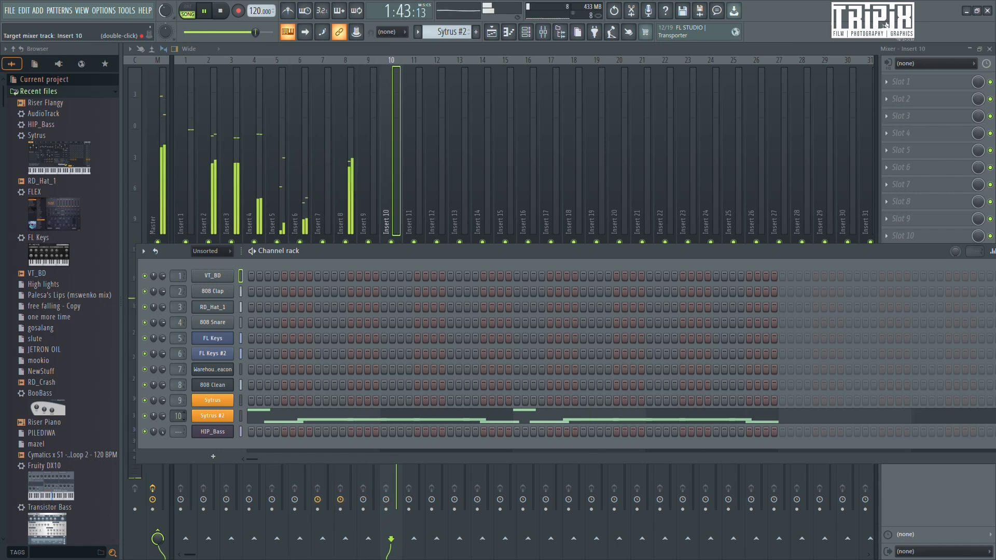
key(F6)
click(901, 81)
key(F6)
key(F6)
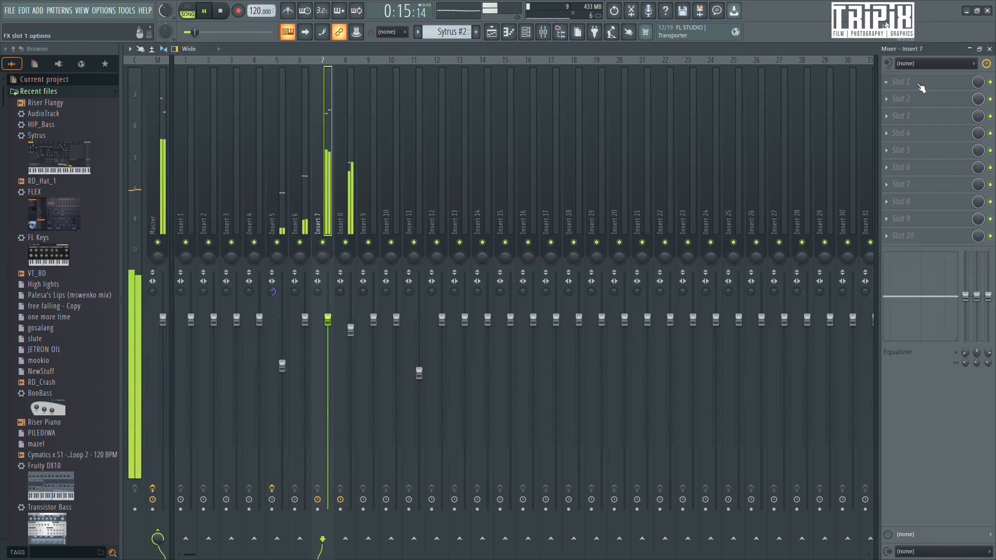
click(901, 98)
Write the notes of Pattern 13 and lay it out repeatedly along Track 13 of the playlist
key(F7)
click(491, 32)
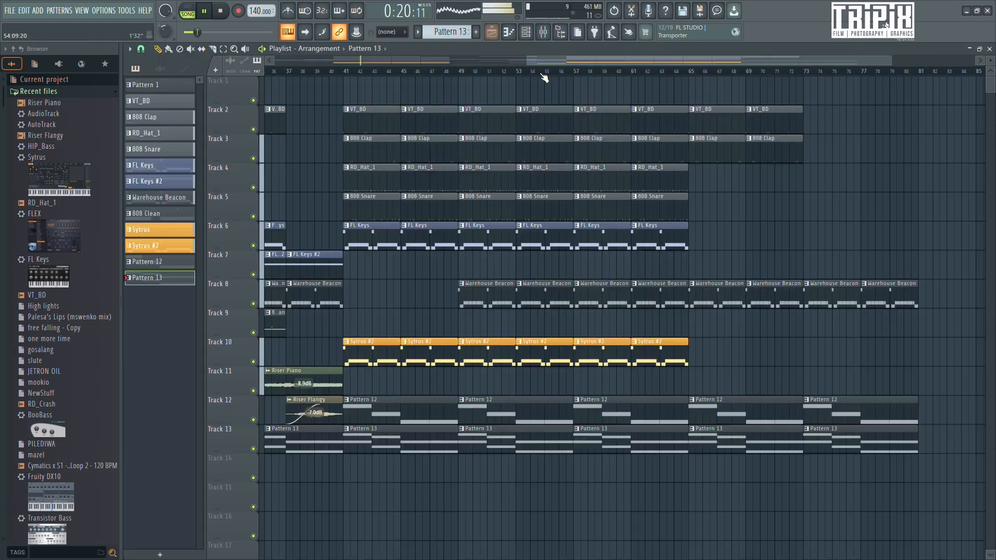
Create Pattern 14 and place it on Track 9 from bar 41 to bar 81
key(F7)
key(F6)
key(F5)
click(704, 328)
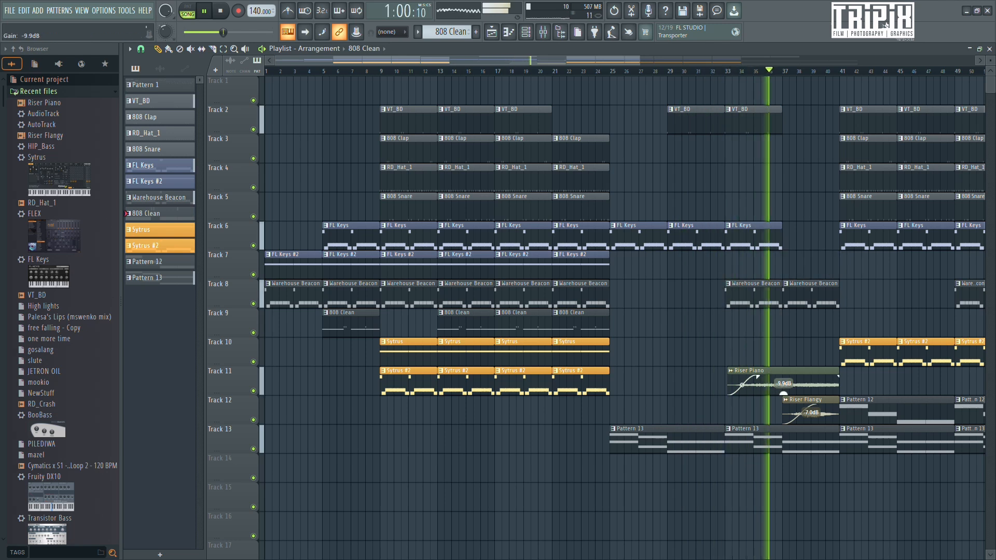
key(F7)
key(F5)
click(586, 326)
drag(598, 330, 985, 330)
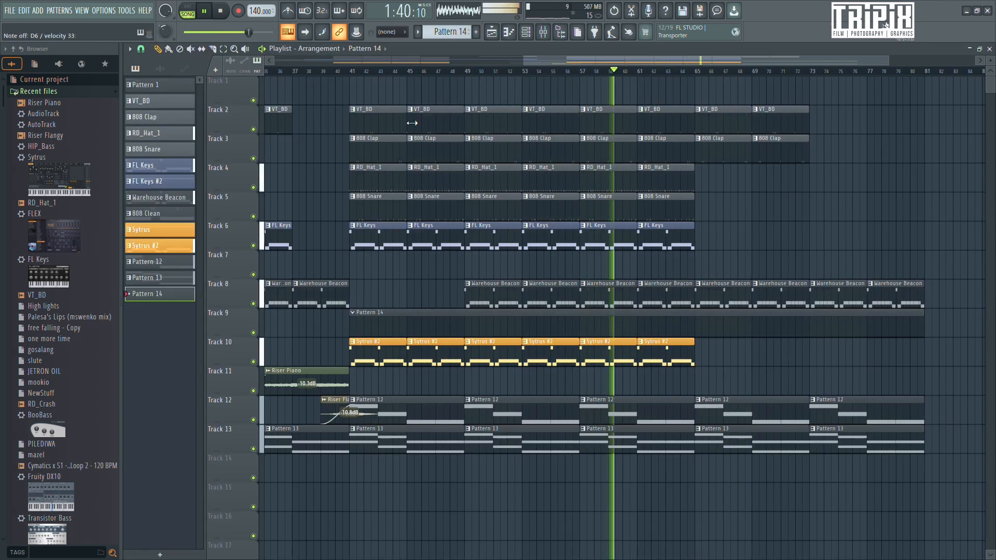
Stop playback and save the project as MAXICAN APPLE JUICE.flp
key(space)
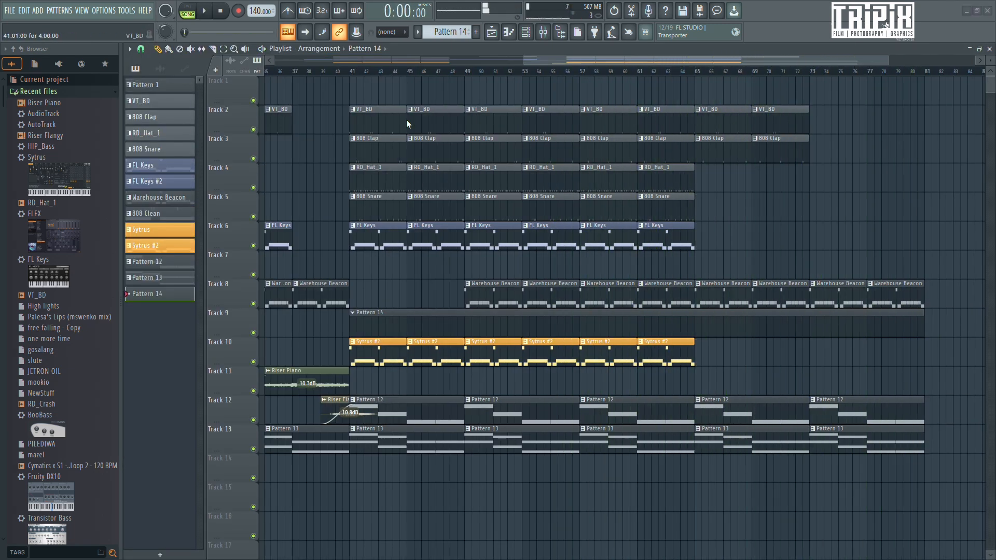
key(ctrl+s)
key(space)
Review the mixer's Master track and open the Warehouse Beacon clip's notes in the piano roll
key(F9)
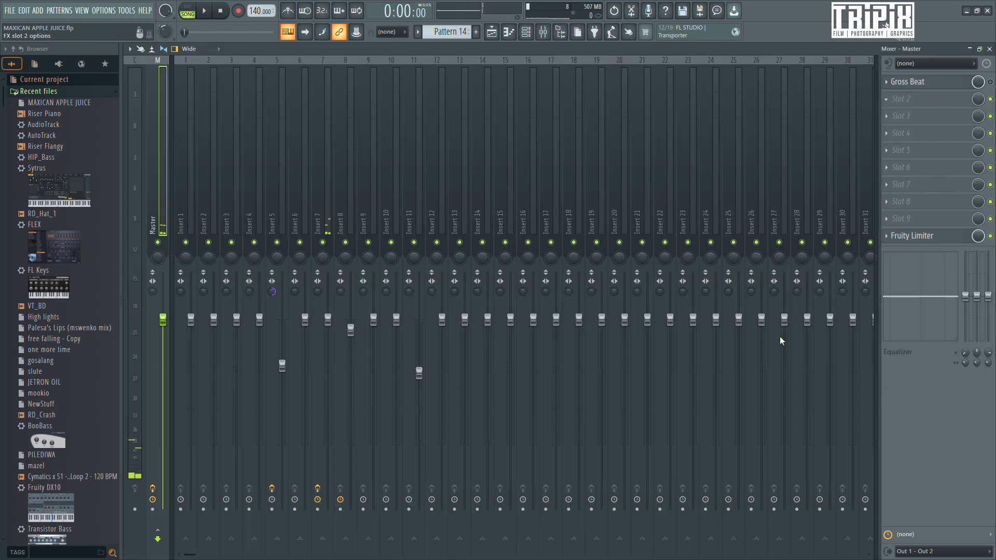
click(400, 209)
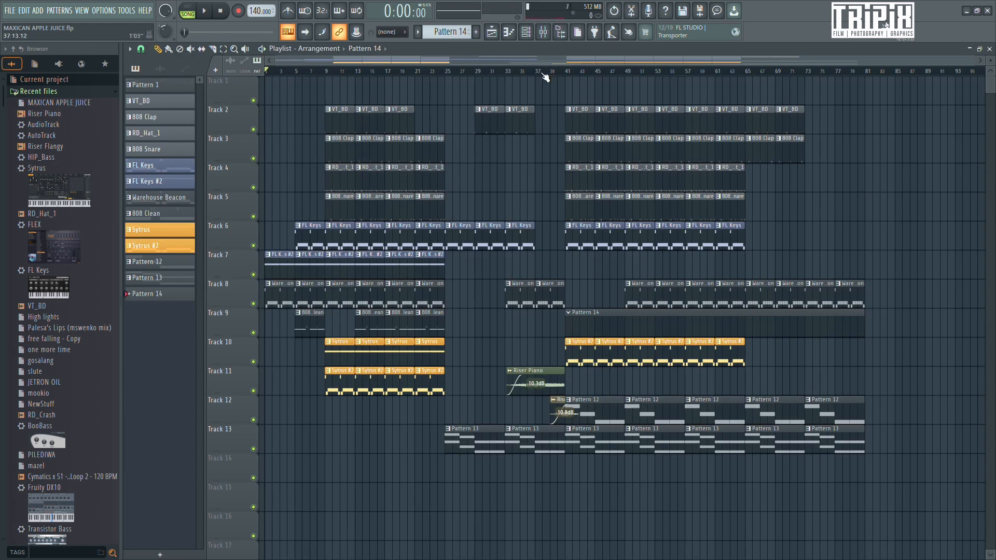
double_click(318, 300)
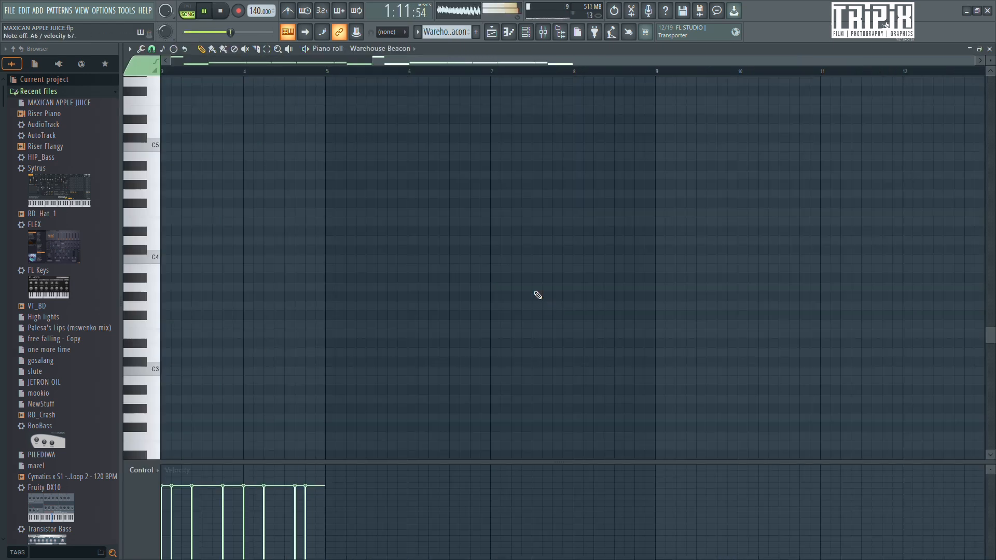